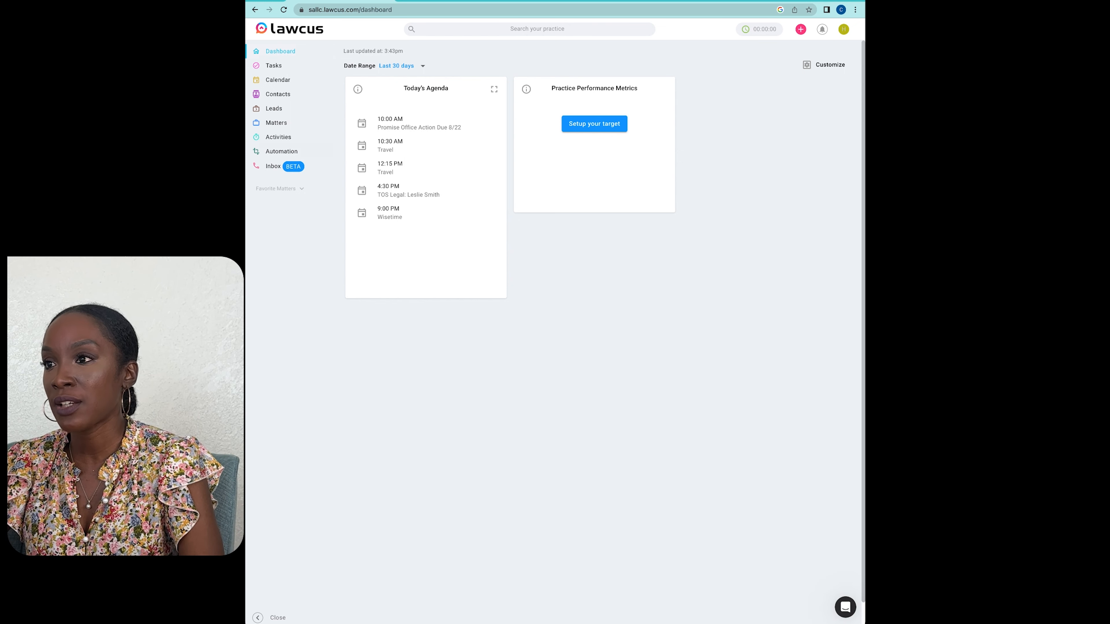
Step: Start a new HTML email template in the automation email templates
{"action": "left_click", "coordinate": [281, 152]}
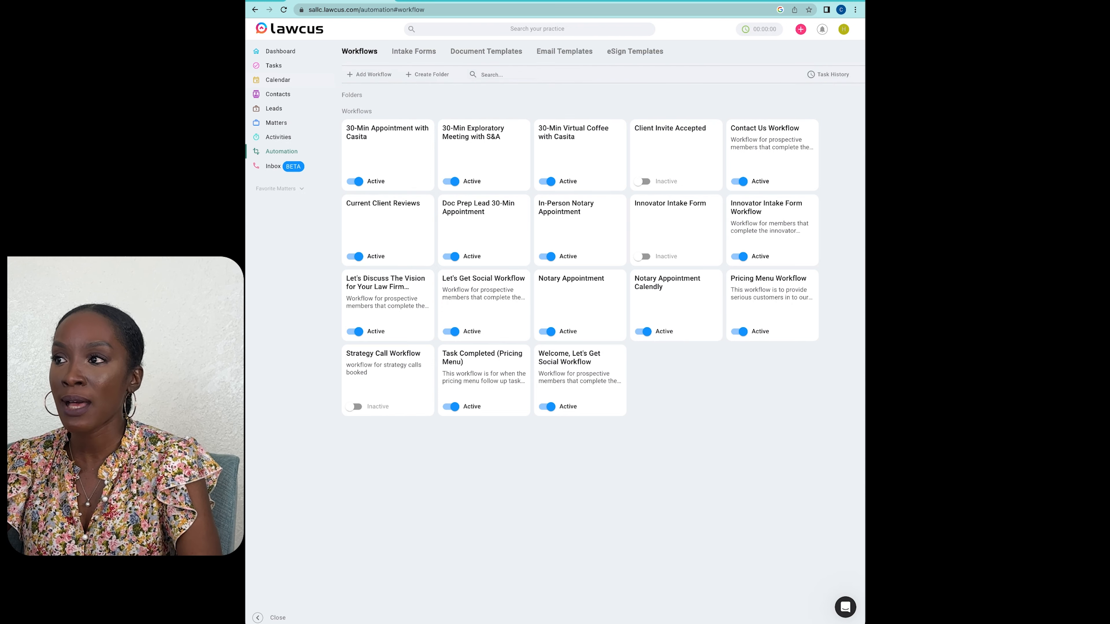
{"action": "left_click", "coordinate": [564, 52]}
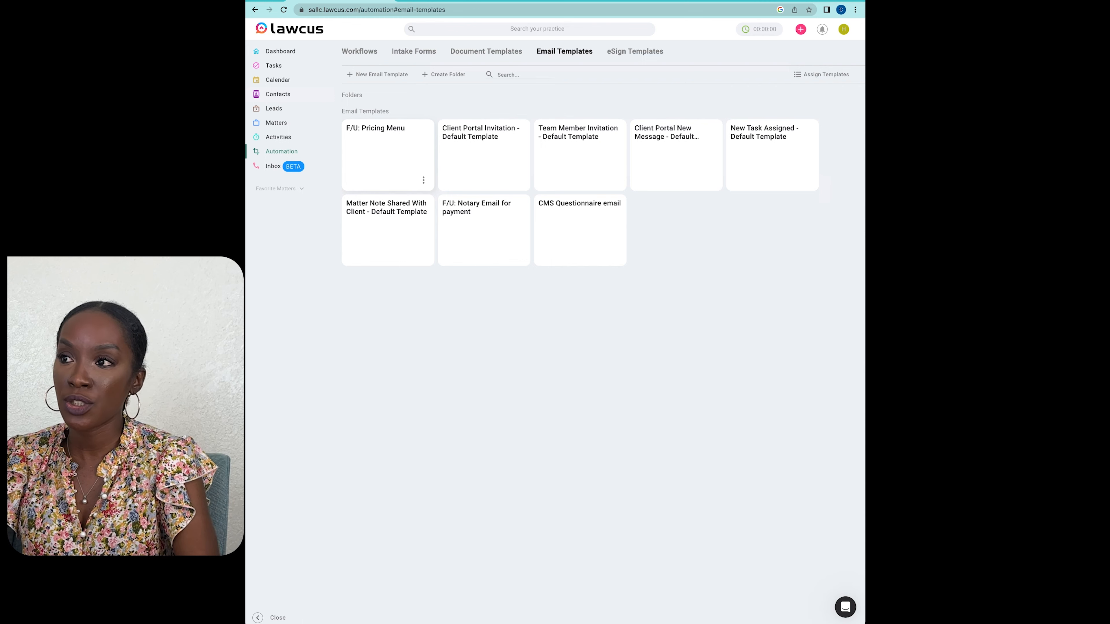
{"action": "left_click", "coordinate": [384, 74]}
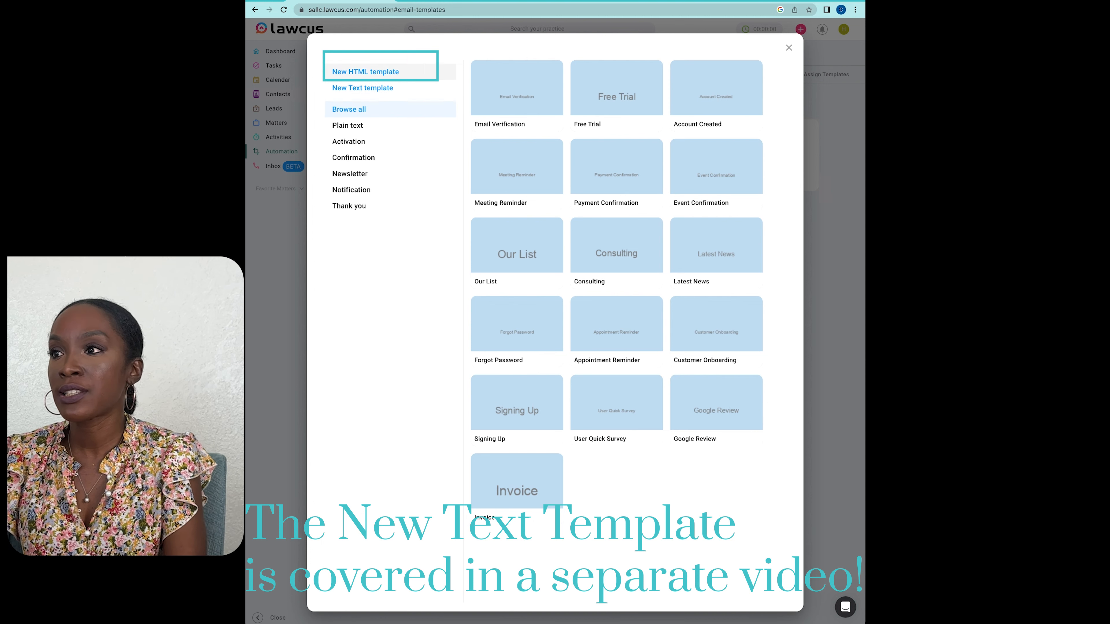
{"action": "left_click", "coordinate": [366, 71]}
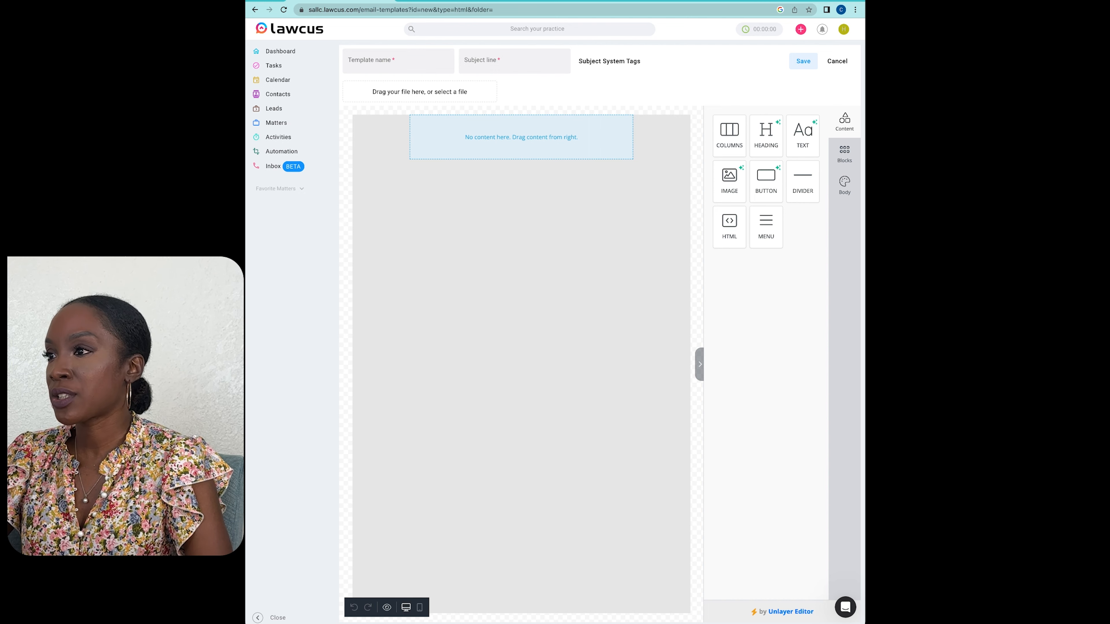
Step: Add an image block with the Simpson & Associates logo to the empty template and place a divider beneath it
{"action": "left_click", "coordinate": [521, 137]}
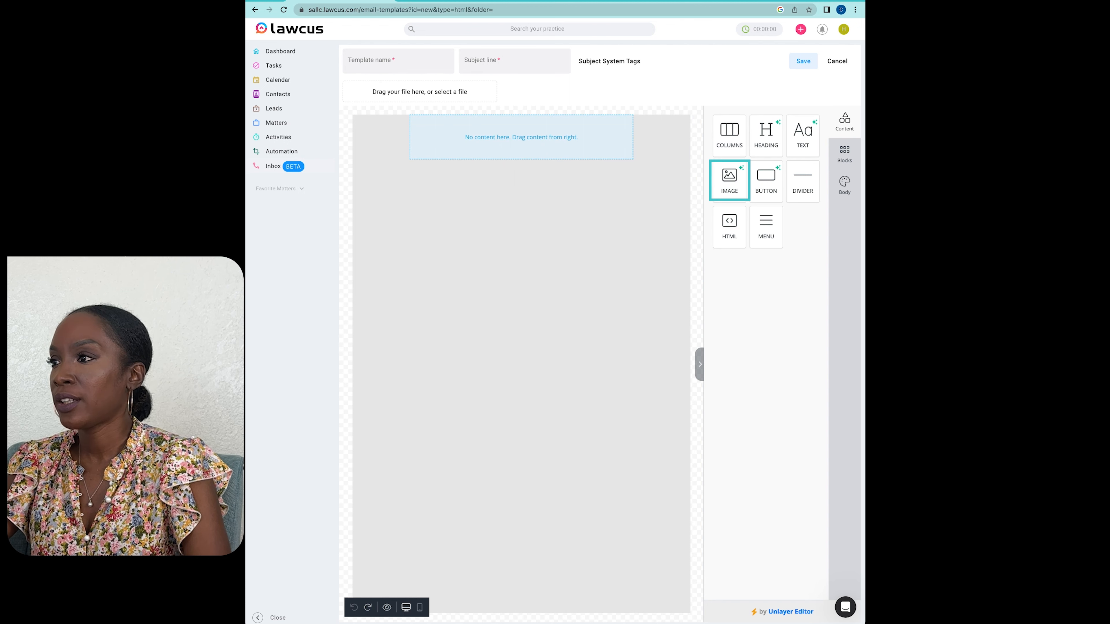
{"action": "left_click_drag", "start_coordinate": [729, 179], "coordinate": [522, 131]}
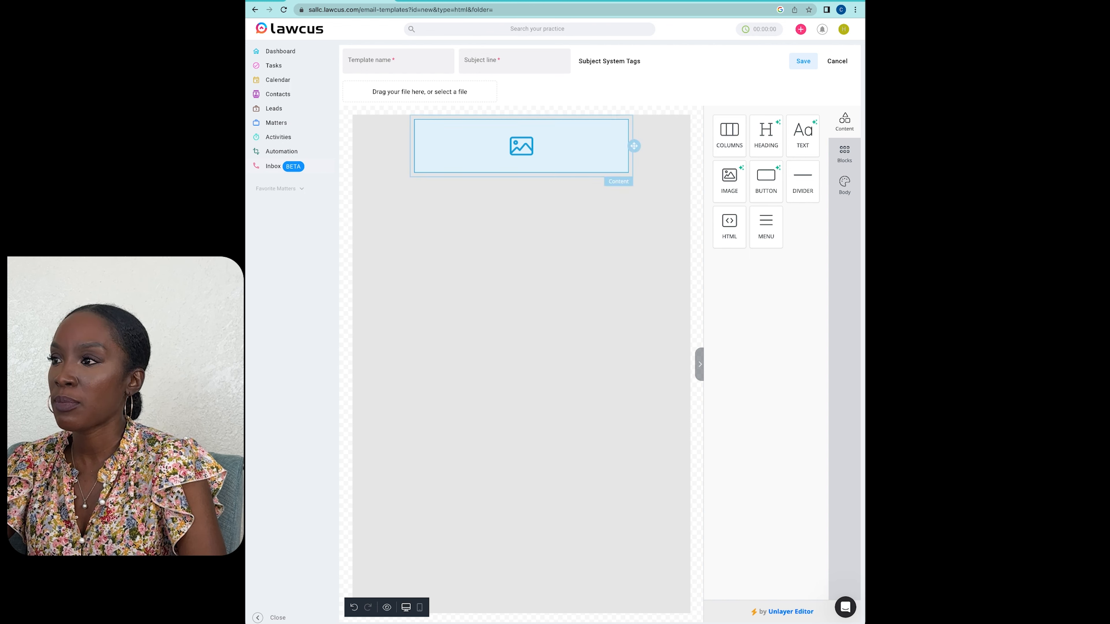
{"action": "left_click", "coordinate": [521, 146]}
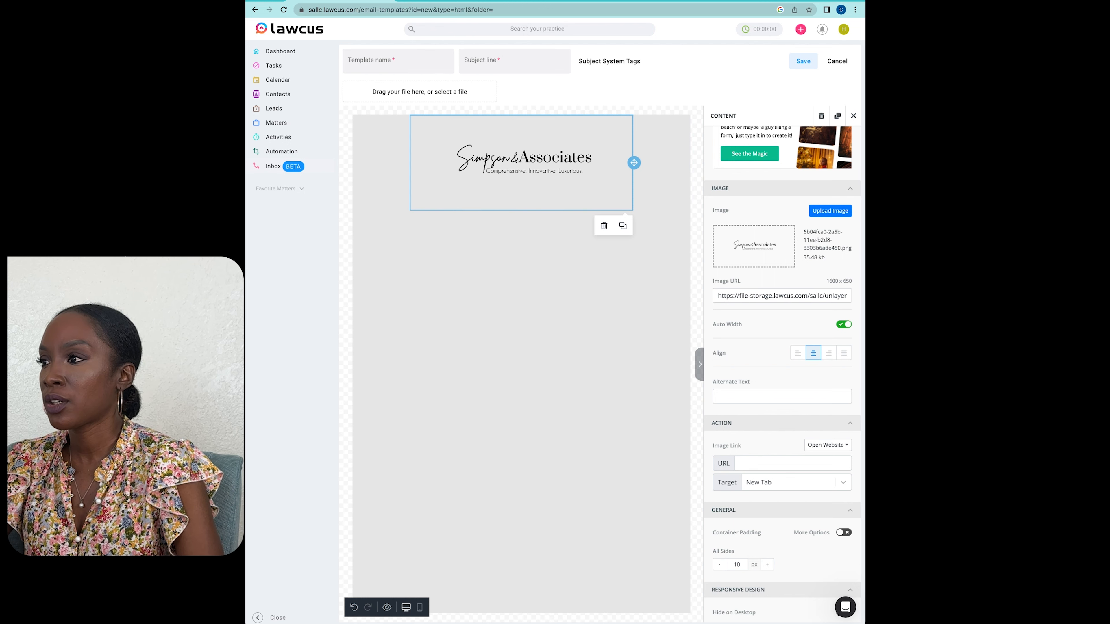
{"action": "left_click", "coordinate": [853, 116]}
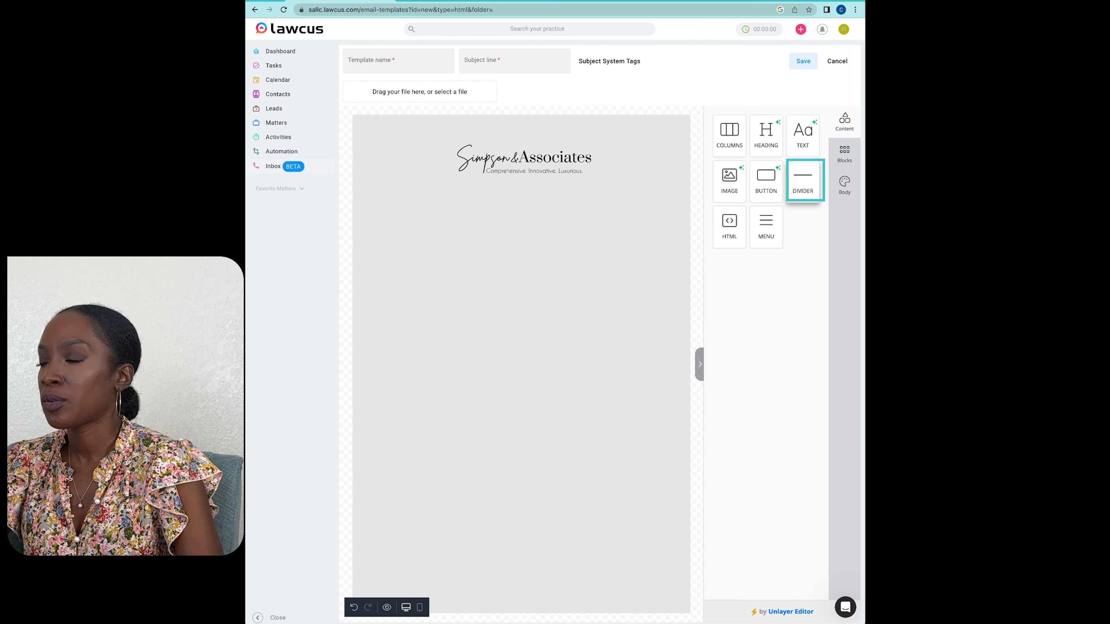
{"action": "left_click_drag", "start_coordinate": [803, 182], "coordinate": [521, 209]}
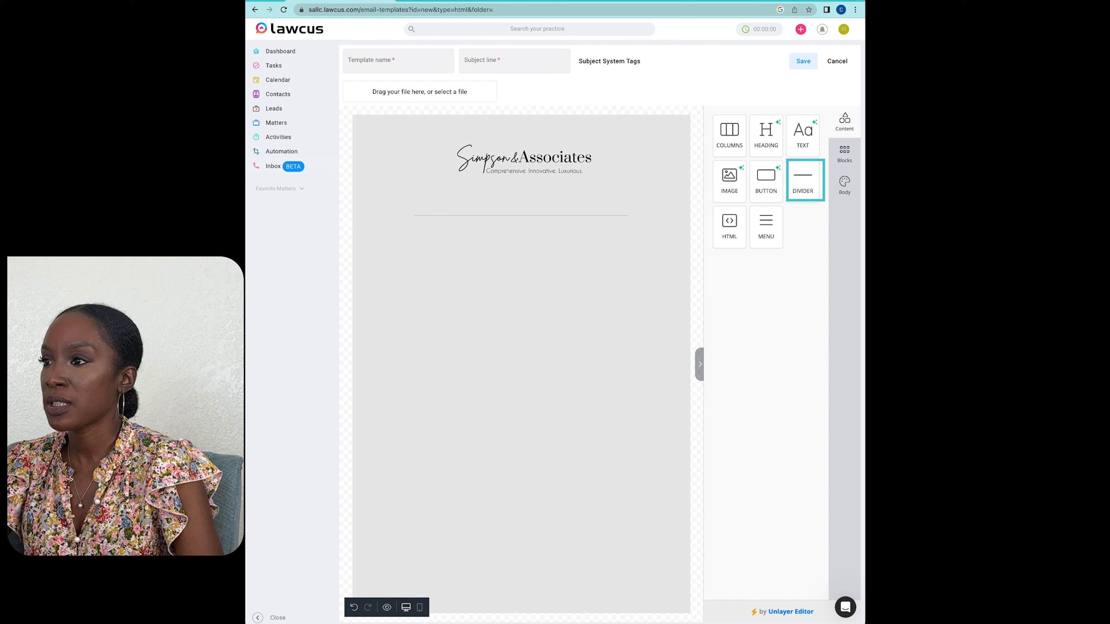
Step: Link the logo image to simpson-assoc.com and set the link to open in a new tab
{"action": "left_click", "coordinate": [522, 163]}
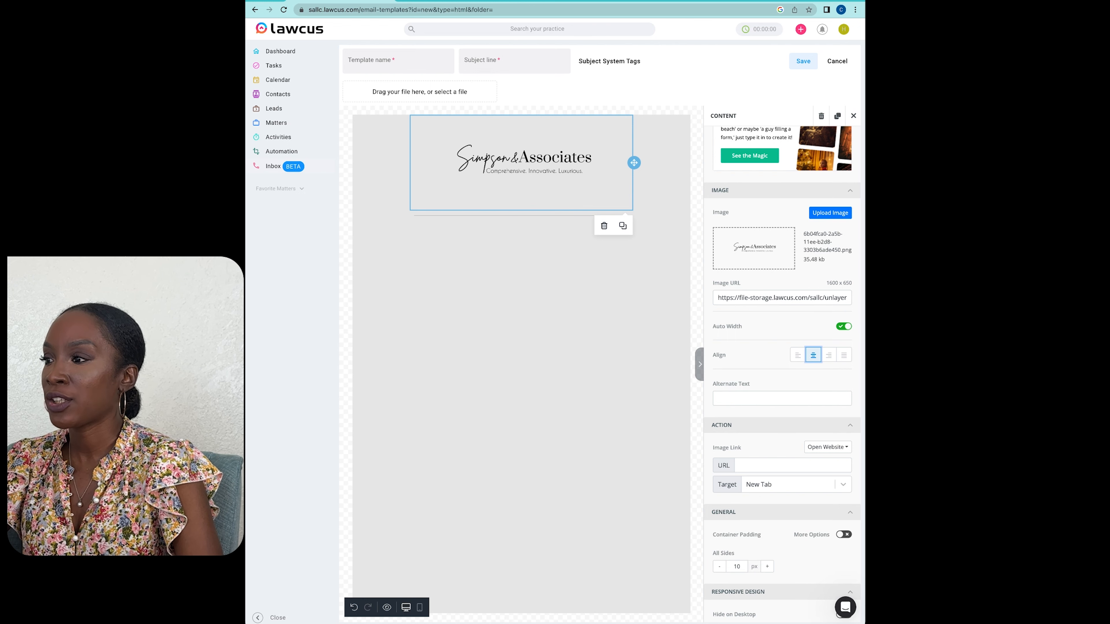
{"action": "left_click", "coordinate": [792, 466]}
{"action": "type", "text": "simpson-assoc."}
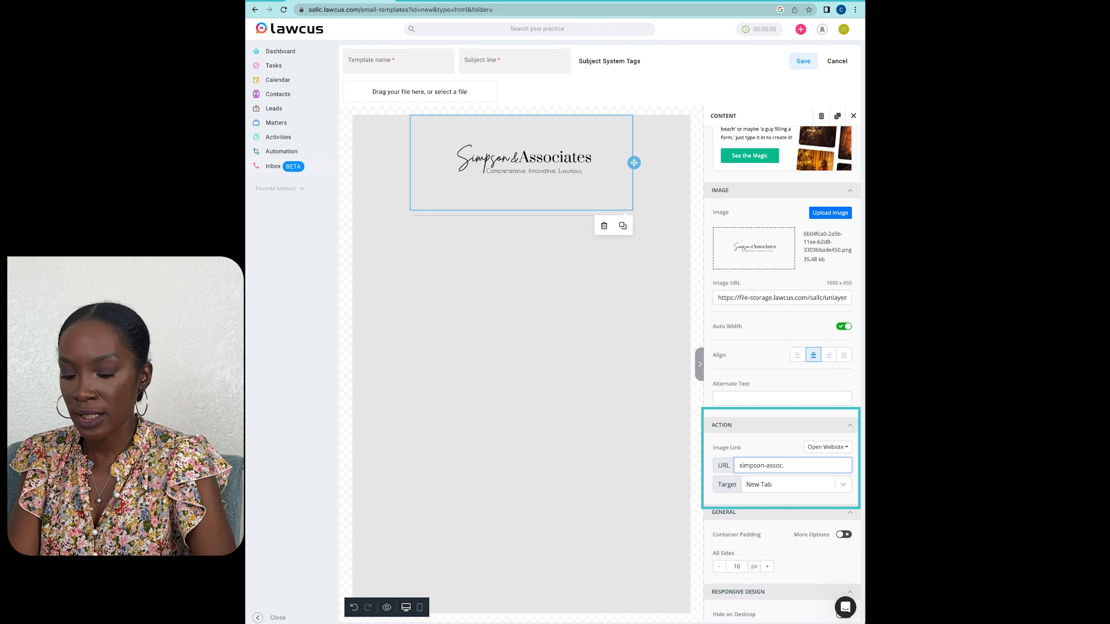
{"action": "type", "text": "com"}
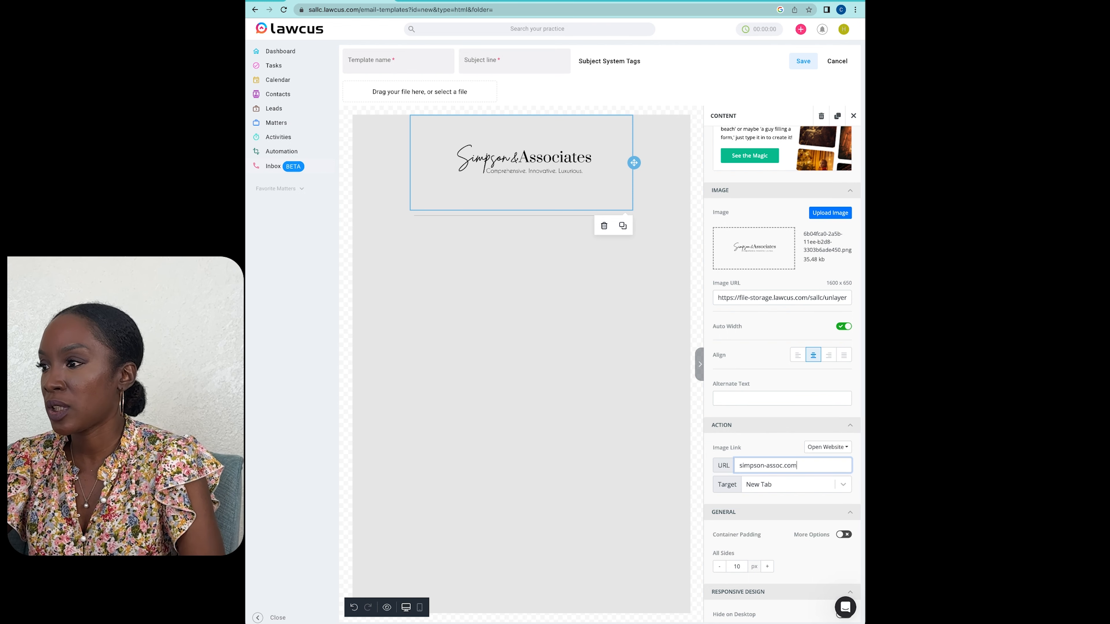
{"action": "key", "text": "Return"}
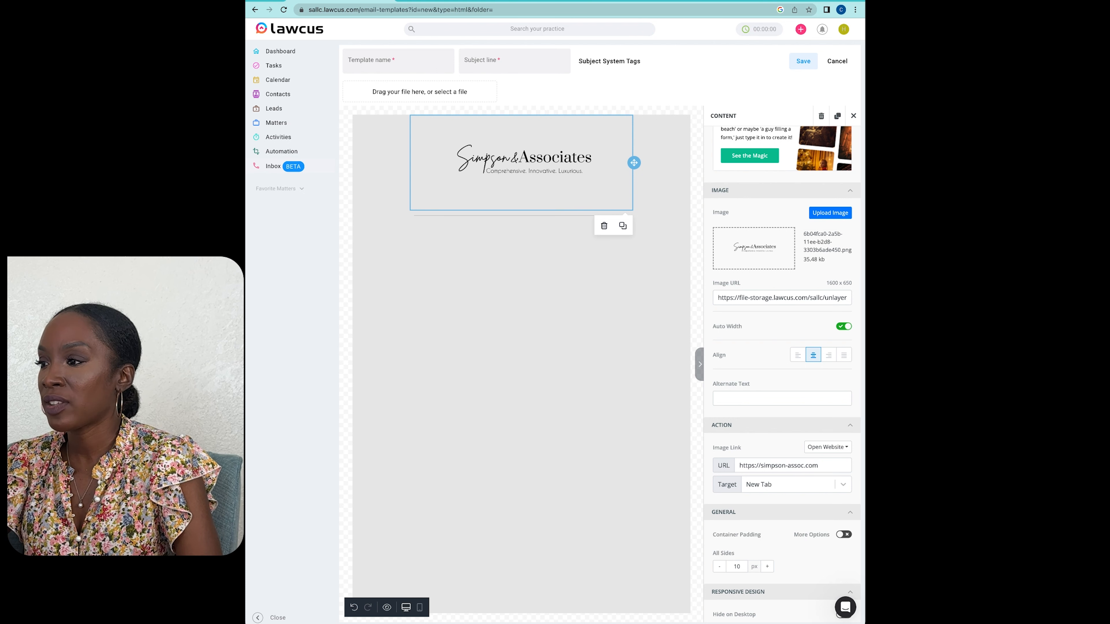
{"action": "left_click", "coordinate": [796, 484]}
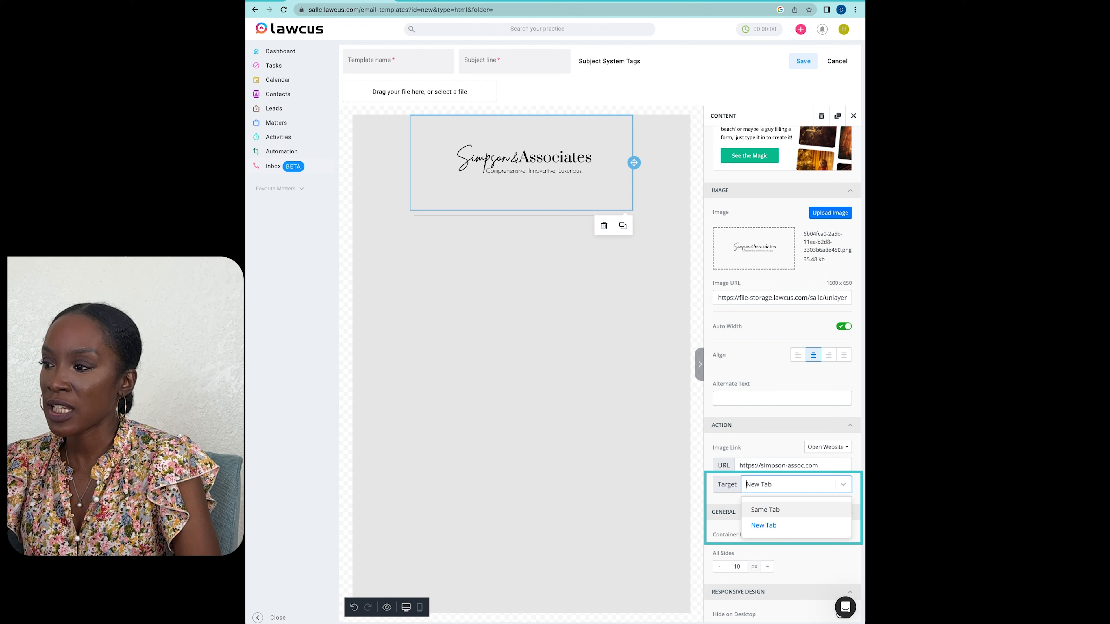
{"action": "left_click", "coordinate": [764, 525]}
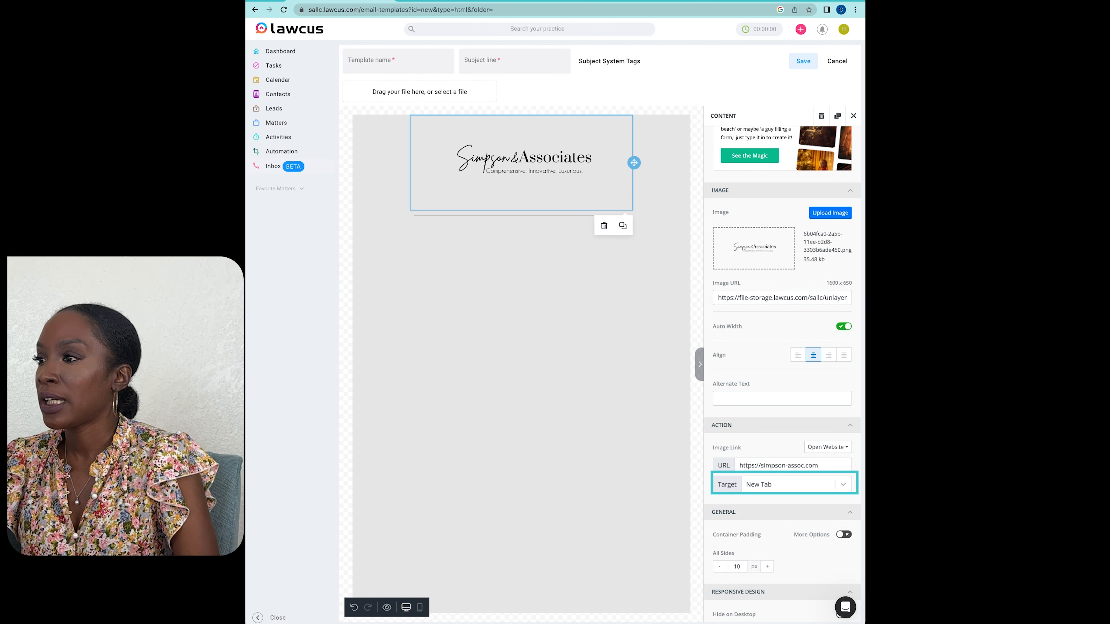
{"action": "left_click", "coordinate": [853, 116]}
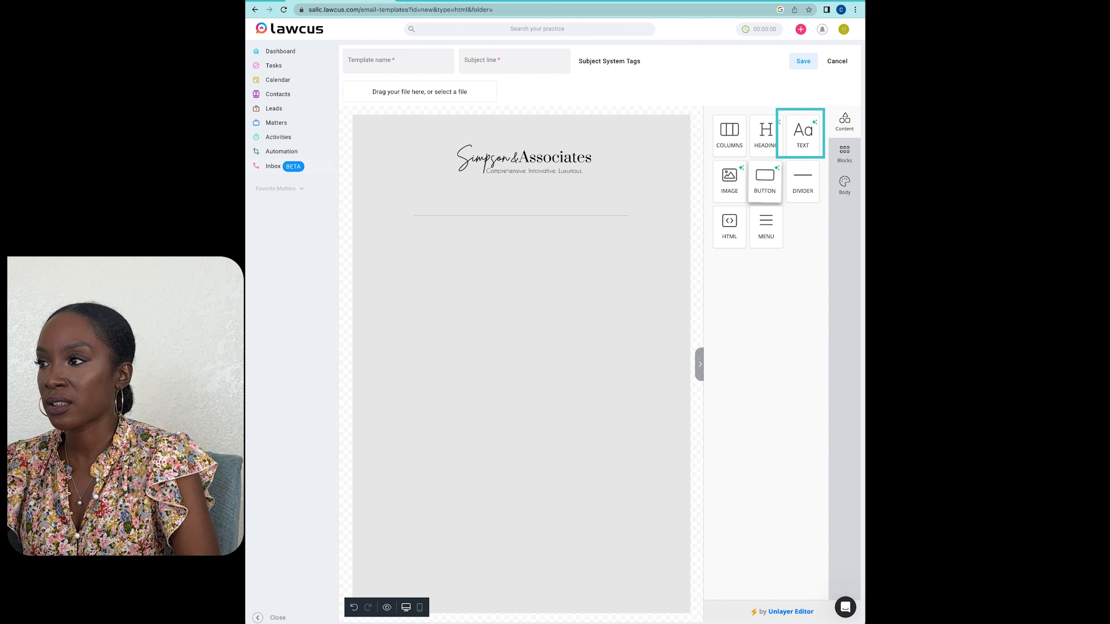
Step: Add a text block, an empty image block and a second text block in that order below the divider
{"action": "left_click_drag", "start_coordinate": [803, 137], "coordinate": [522, 218]}
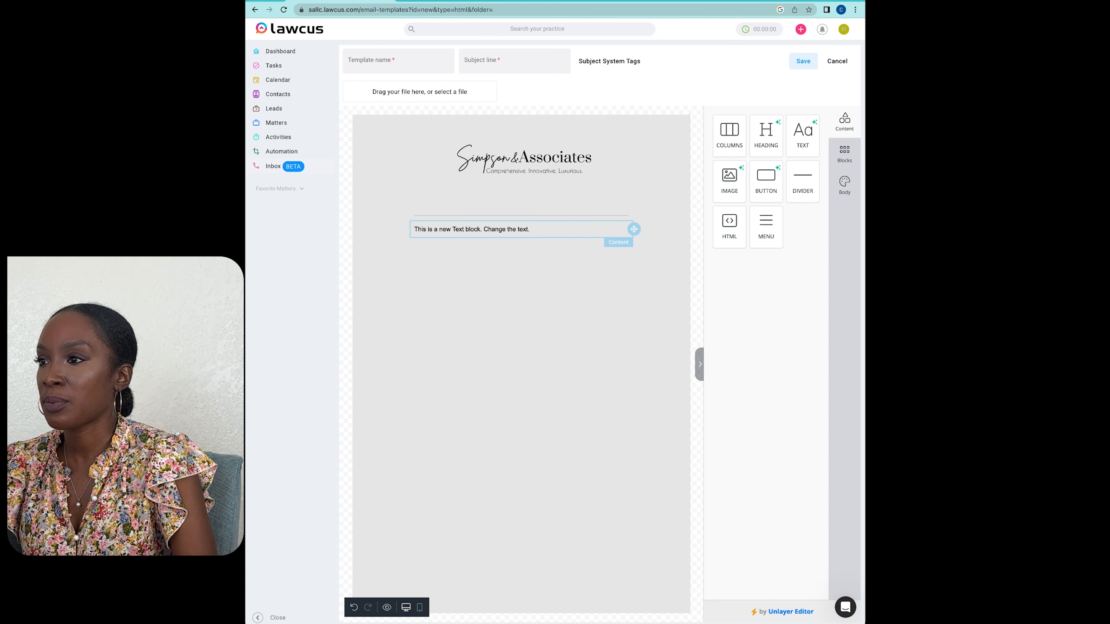
{"action": "left_click", "coordinate": [520, 229]}
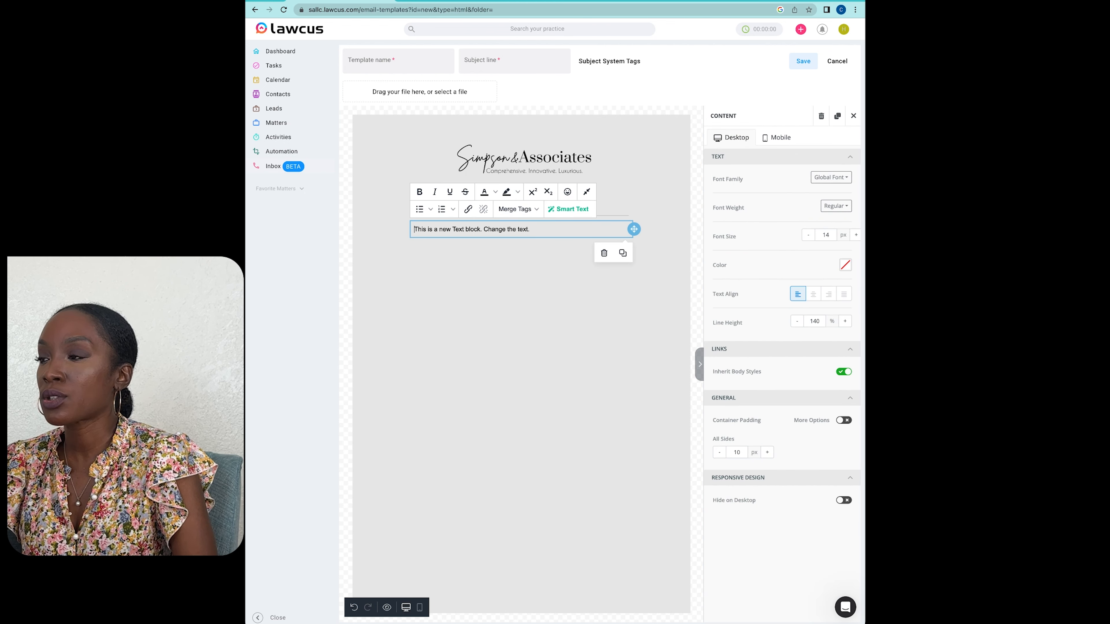
{"action": "left_click", "coordinate": [612, 315]}
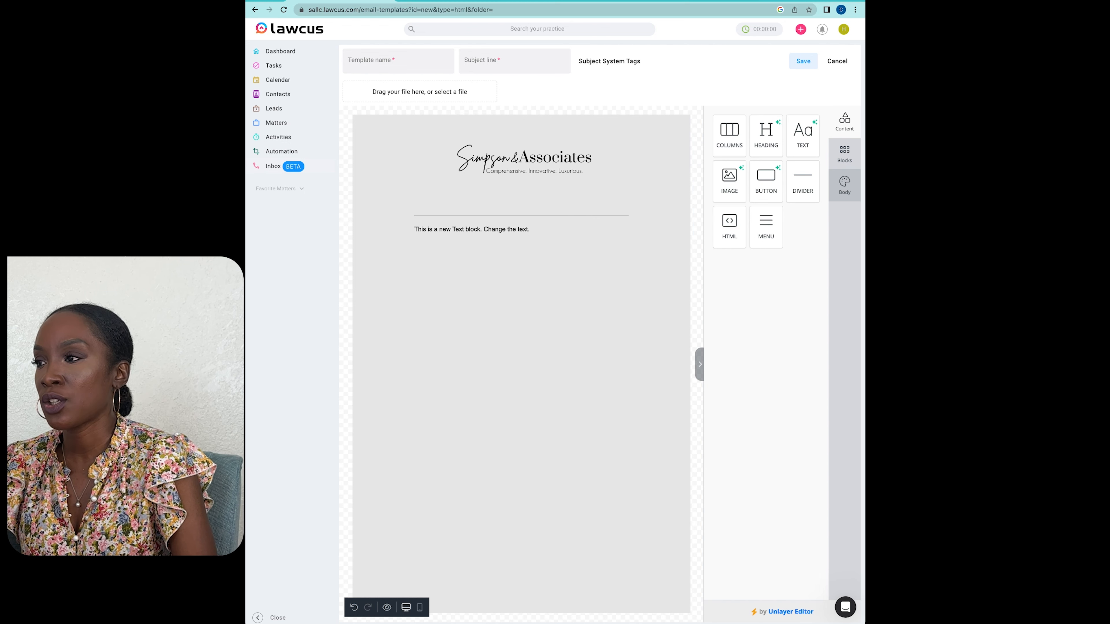
{"action": "left_click_drag", "start_coordinate": [729, 181], "coordinate": [520, 245]}
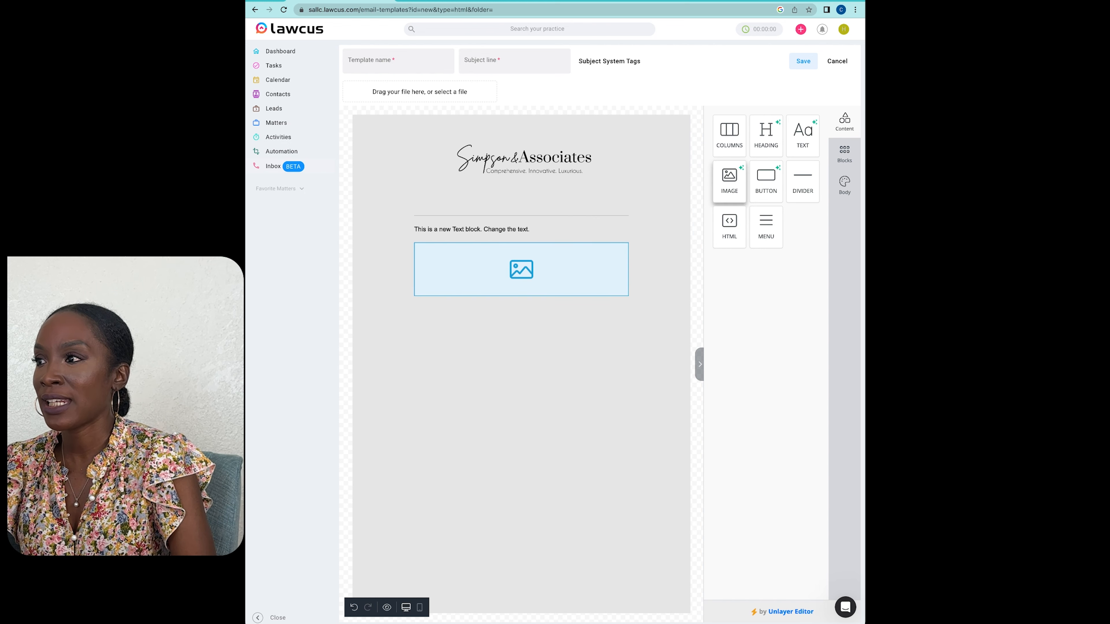
{"action": "left_click_drag", "start_coordinate": [803, 135], "coordinate": [520, 301]}
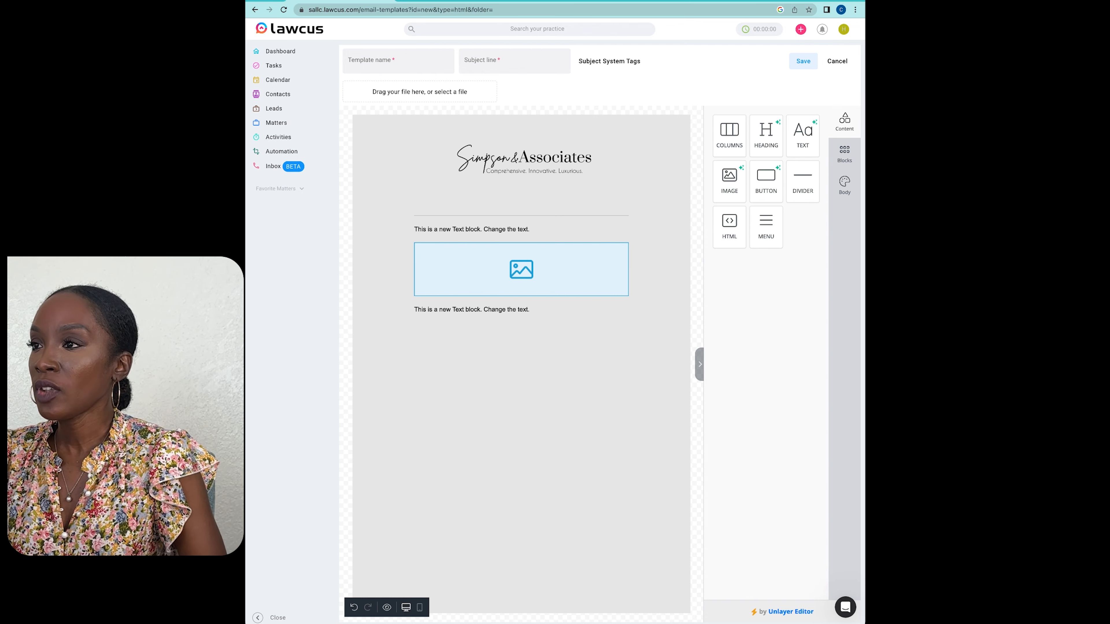
Step: Name the template "Post Consultation Template Email"
{"action": "left_click", "coordinate": [398, 61]}
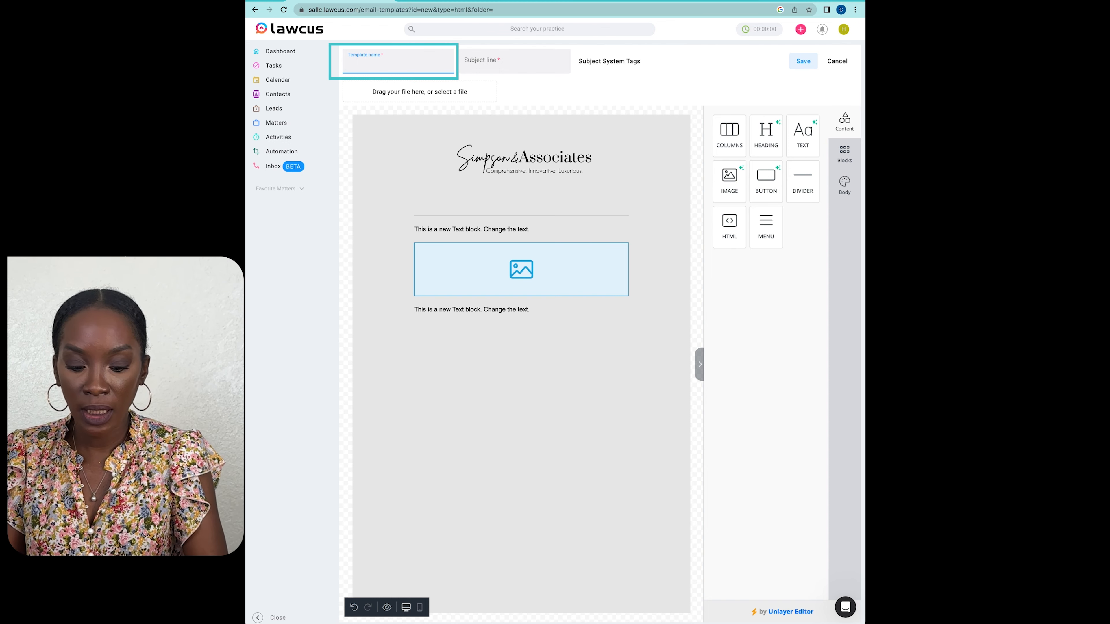
{"action": "type", "text": "Pos"}
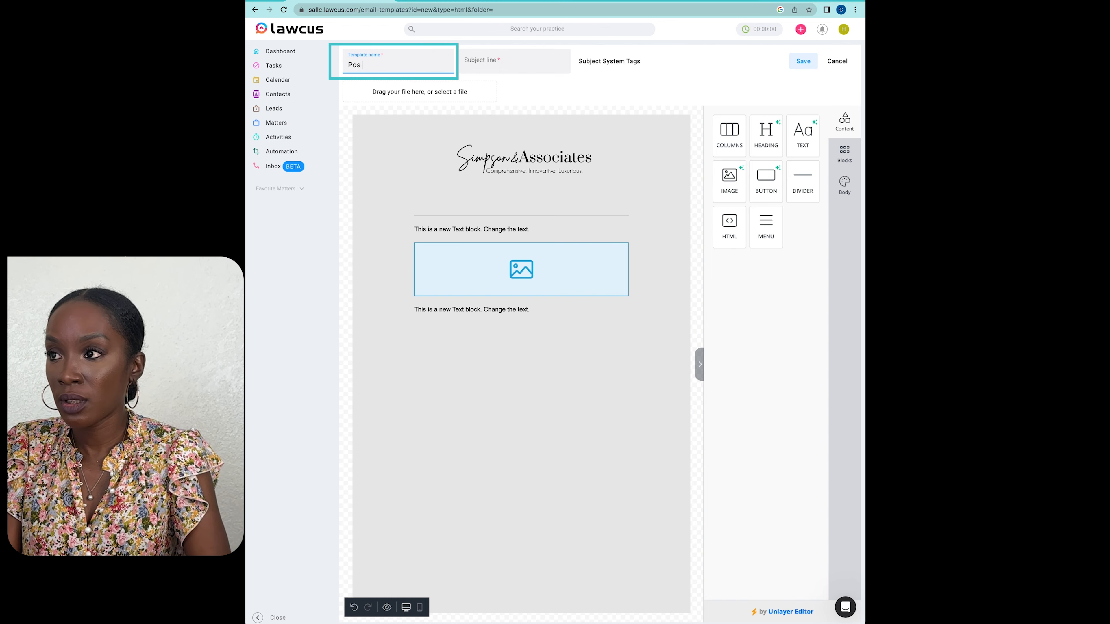
{"action": "type", "text": "t Cons"}
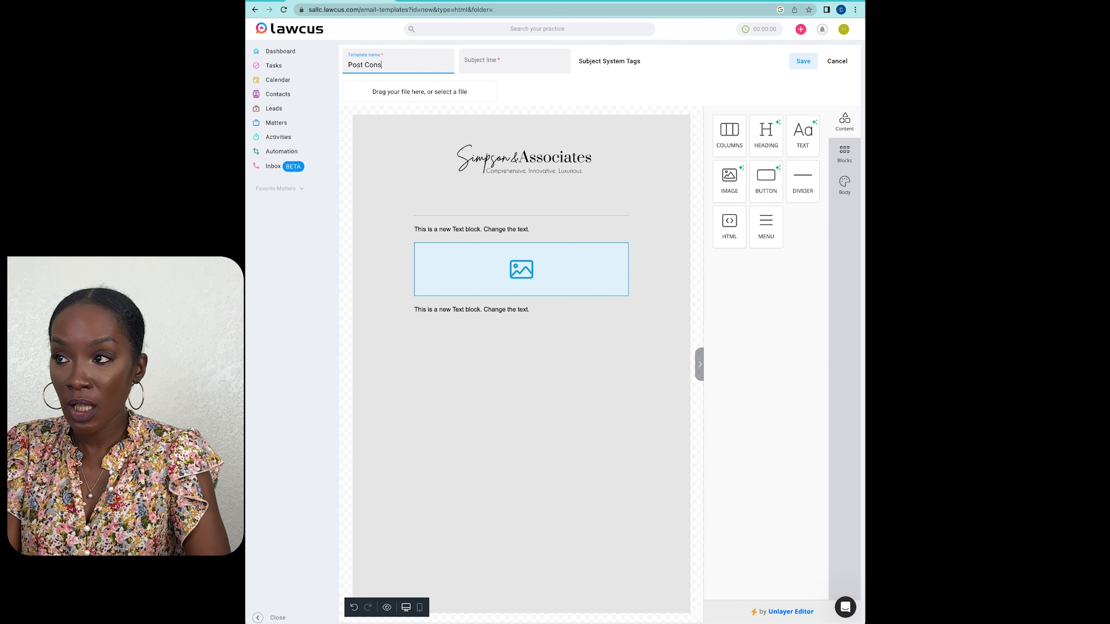
{"action": "type", "text": "ultati"}
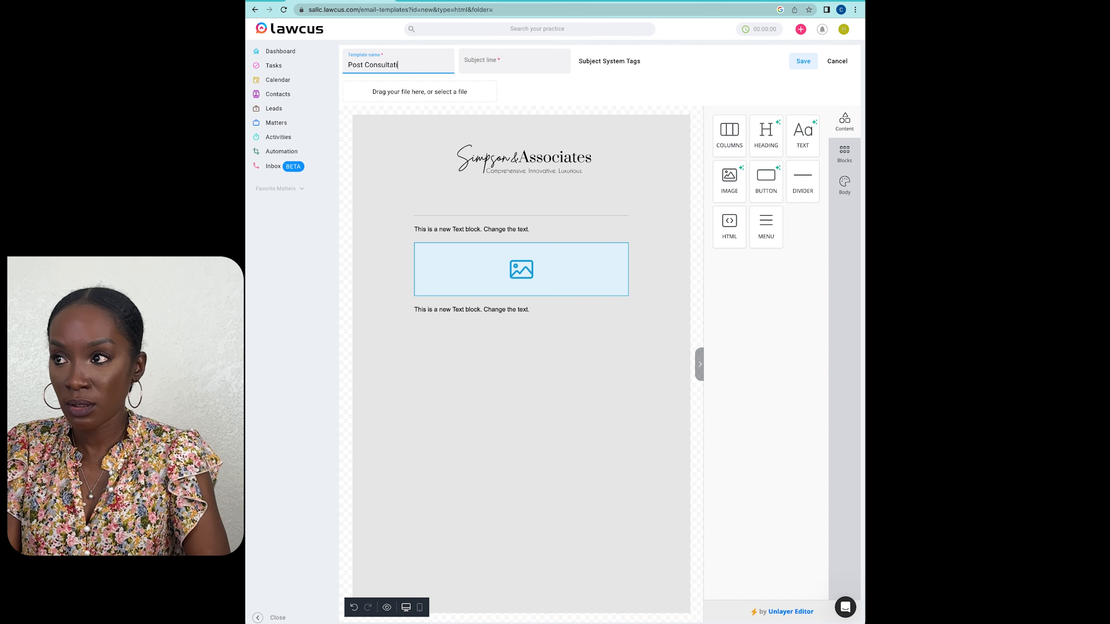
{"action": "type", "text": "on Templa"}
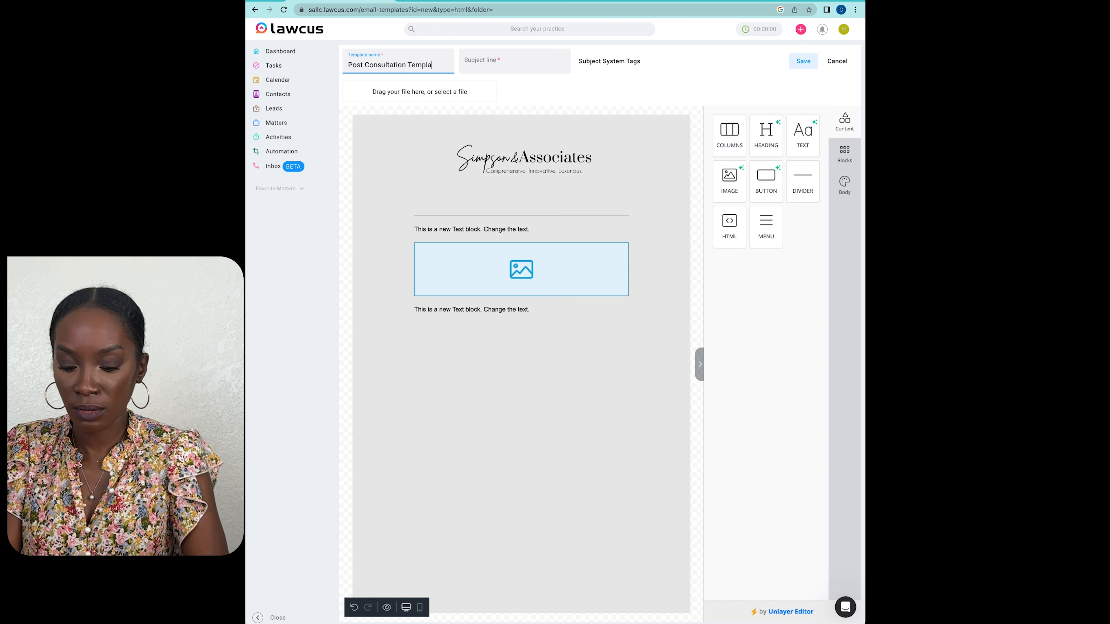
{"action": "type", "text": "te Email"}
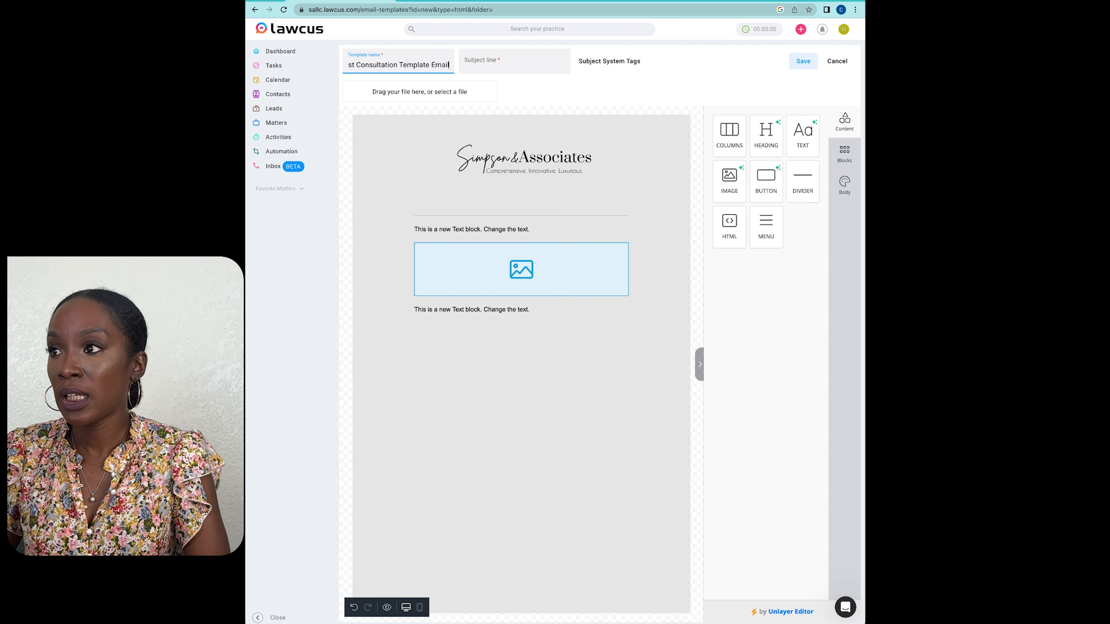
{"action": "key", "text": "Tab"}
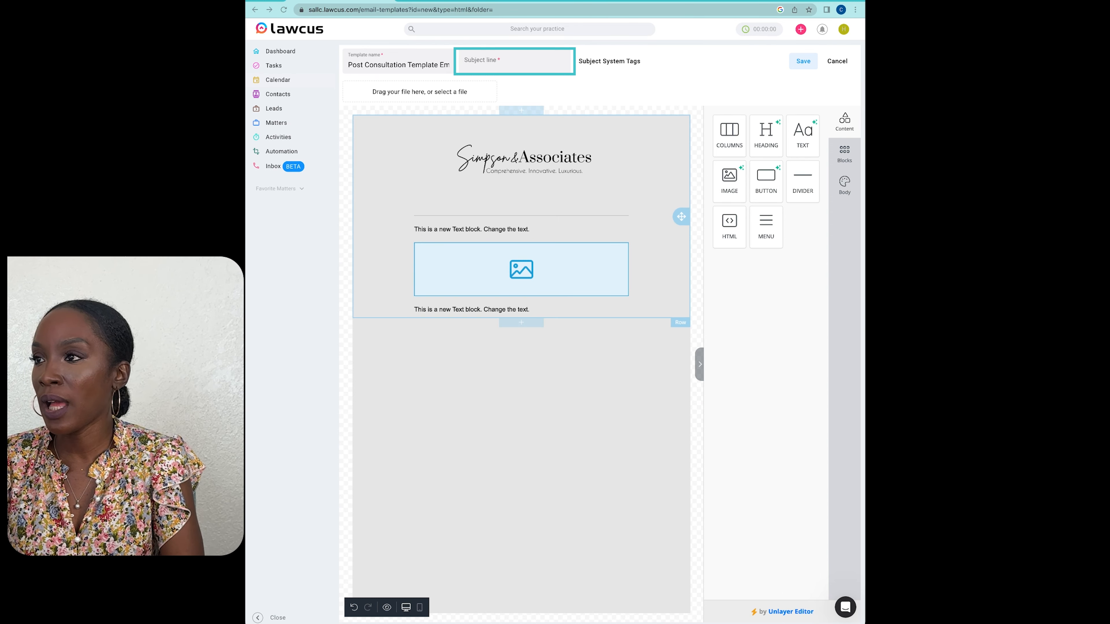
Step: Set the email's subject line to "Hi! Thank you for your time today."
{"action": "left_click", "coordinate": [514, 63]}
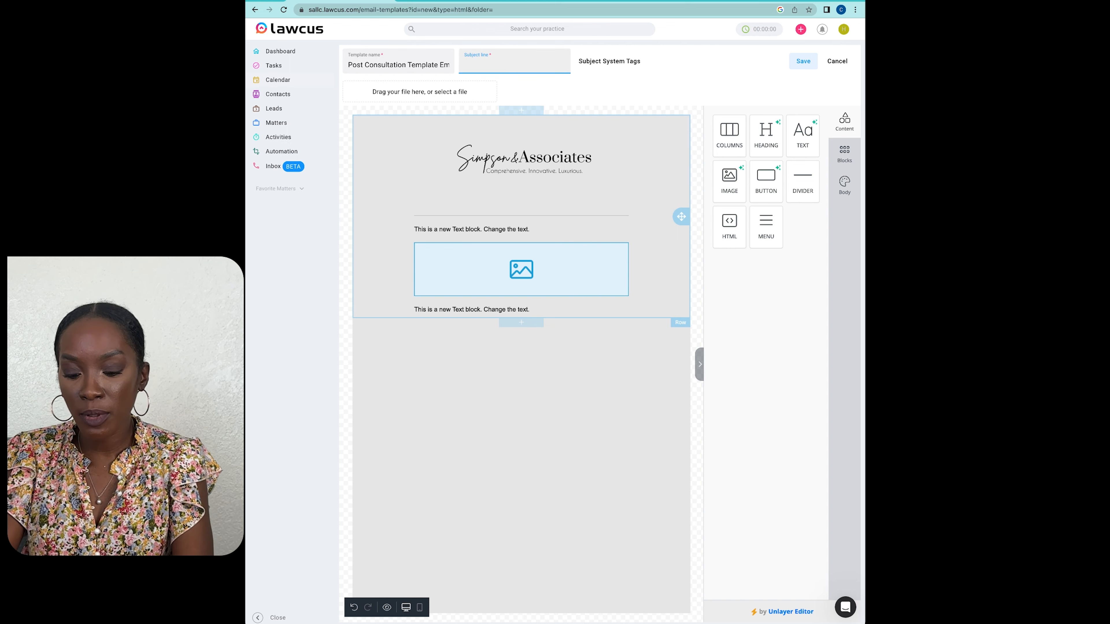
{"action": "type", "text": "Hi"}
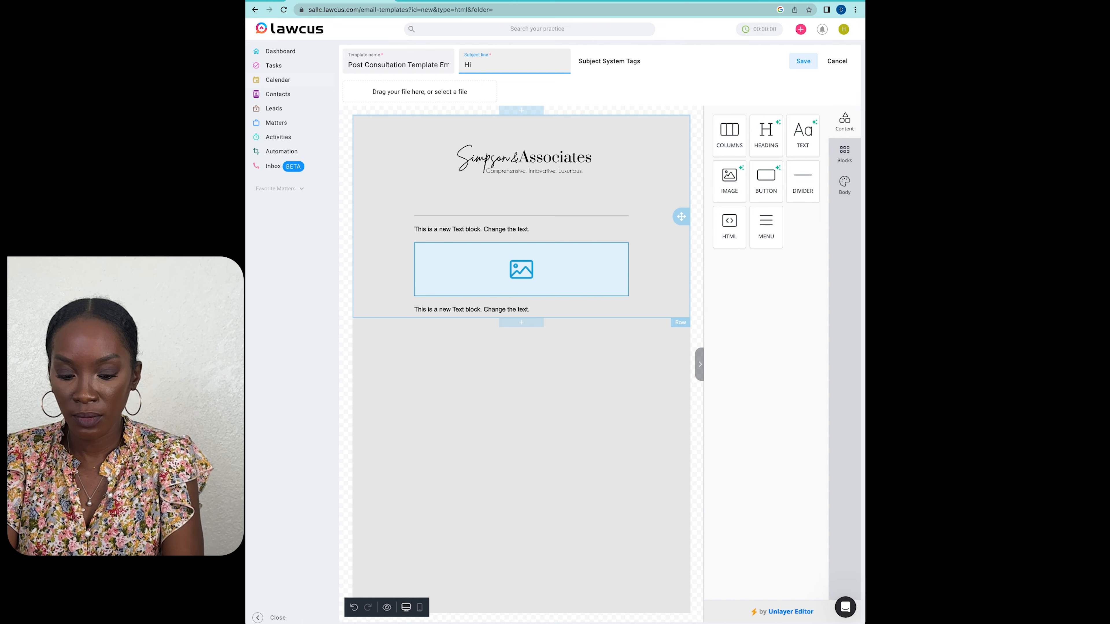
{"action": "type", "text": "! Thank"}
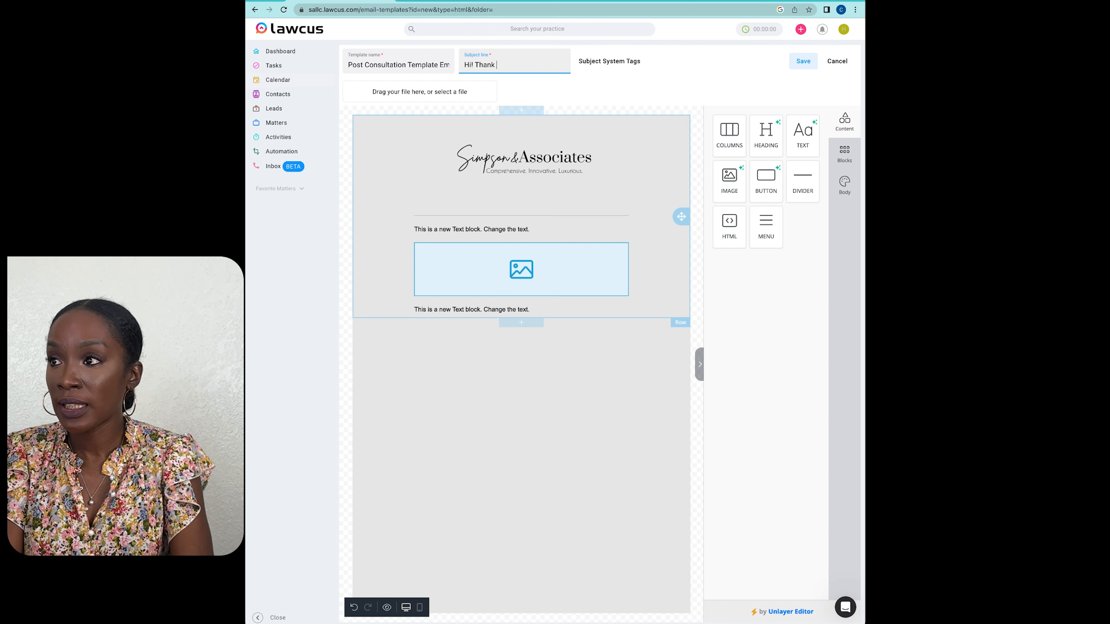
{"action": "type", "text": " you f"}
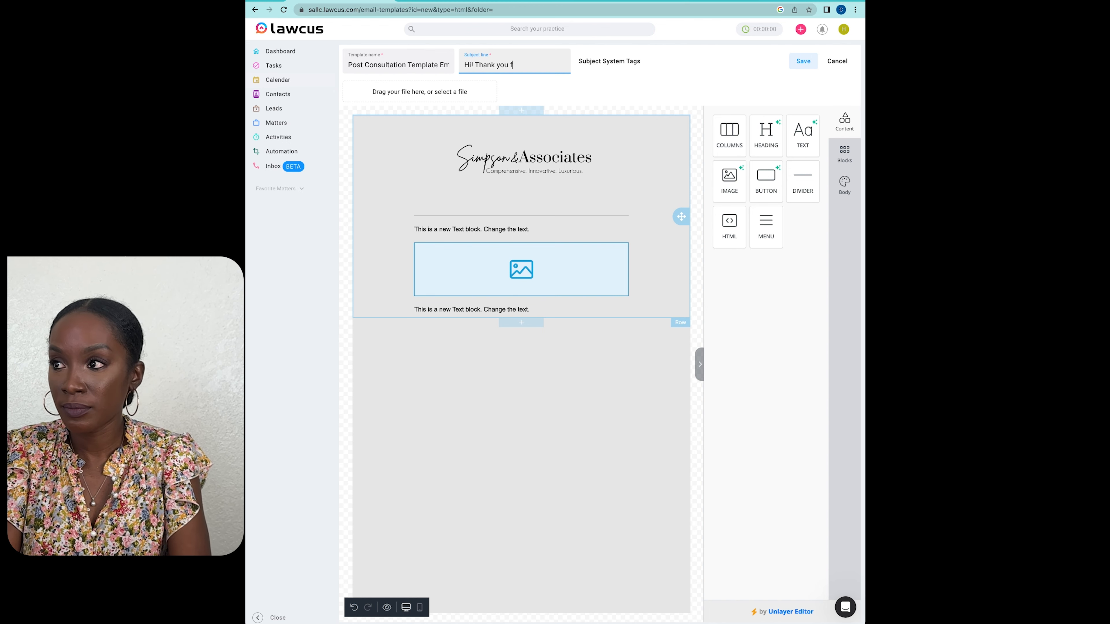
{"action": "type", "text": "or your time t"}
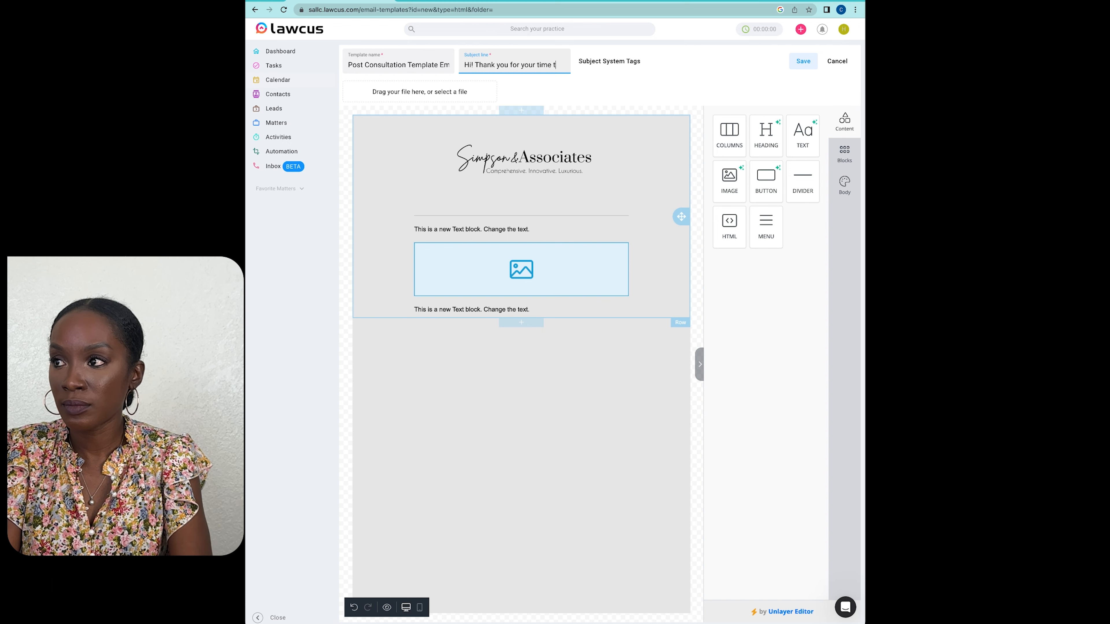
{"action": "type", "text": "oday"}
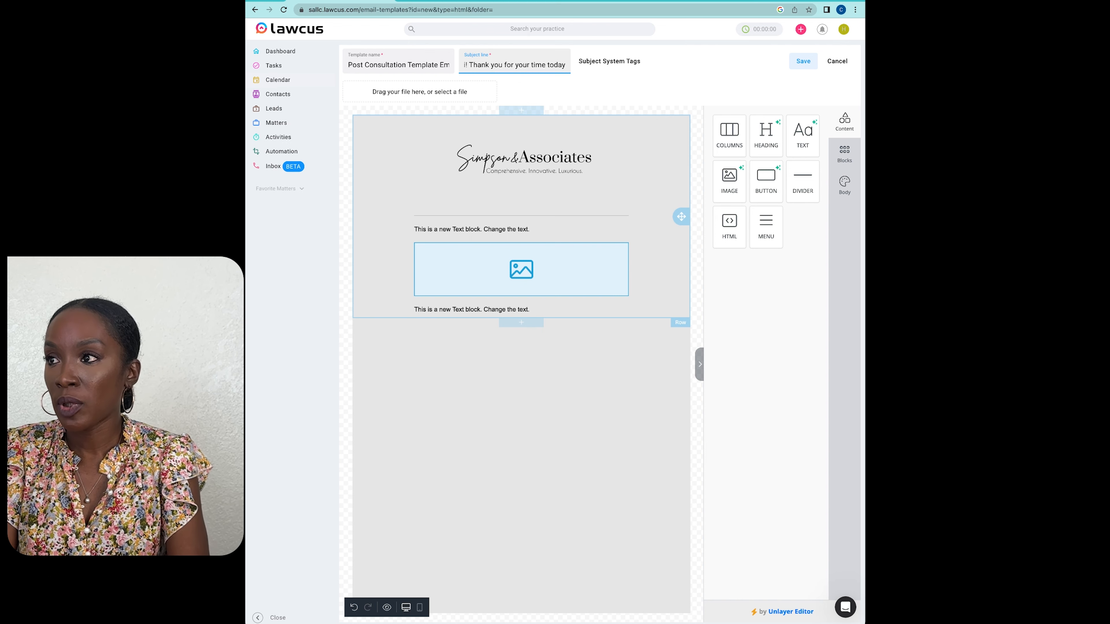
{"action": "type", "text": "."}
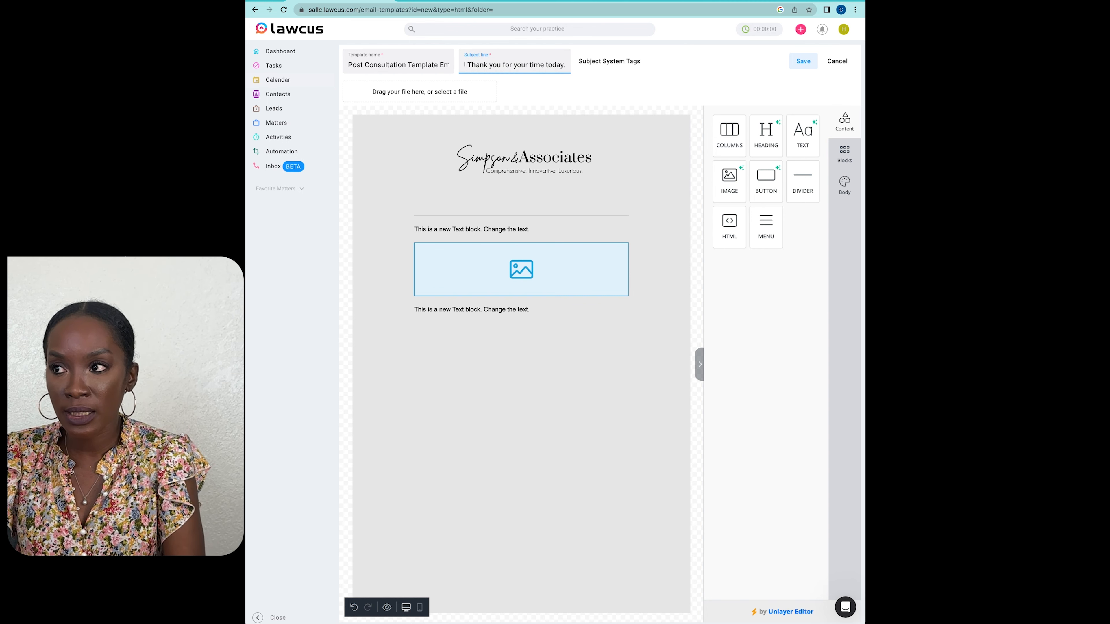
Step: Replace the first text block's placeholder with "Greetings" plus the contact first name merge tag and a comma, and start a new paragraph
{"action": "left_click", "coordinate": [417, 229]}
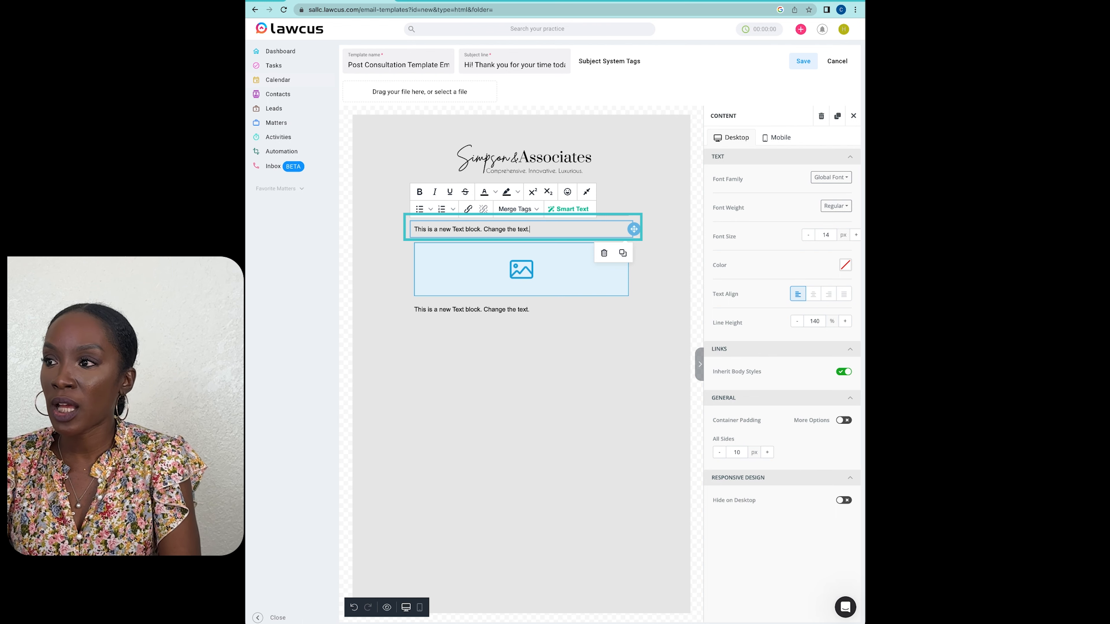
{"action": "left_click_drag", "start_coordinate": [530, 229], "coordinate": [414, 229]}
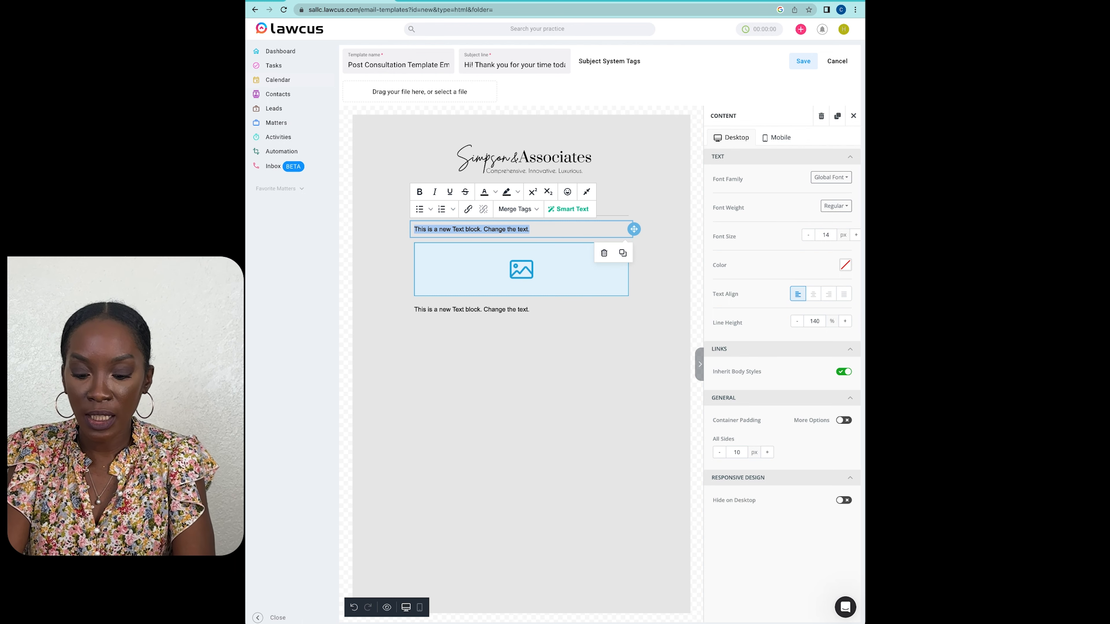
{"action": "type", "text": "Greetings"}
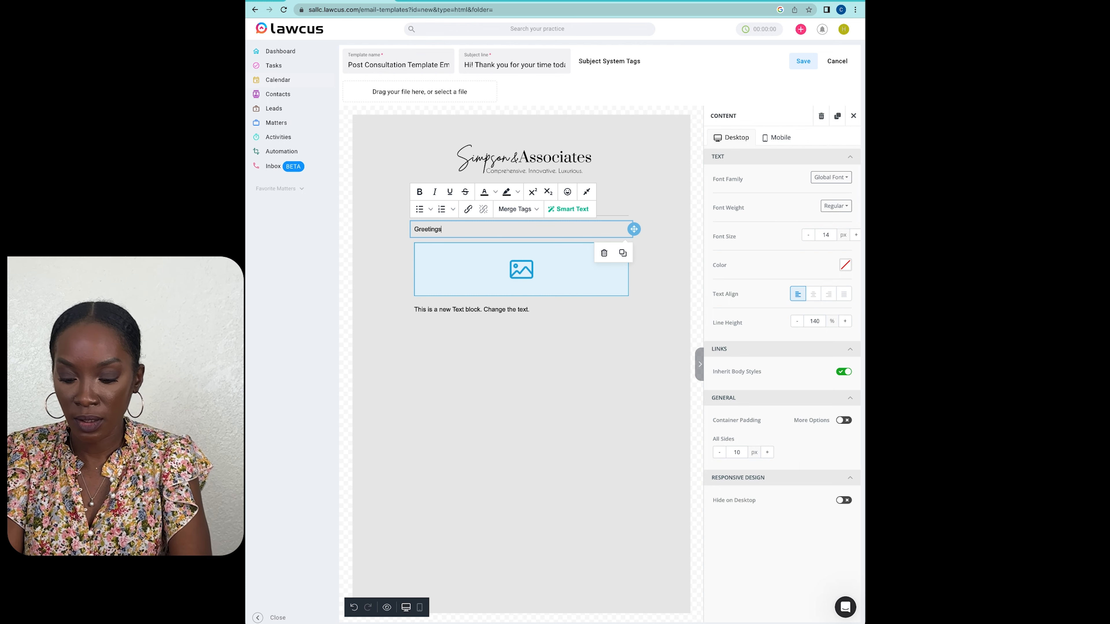
{"action": "left_click", "coordinate": [518, 209]}
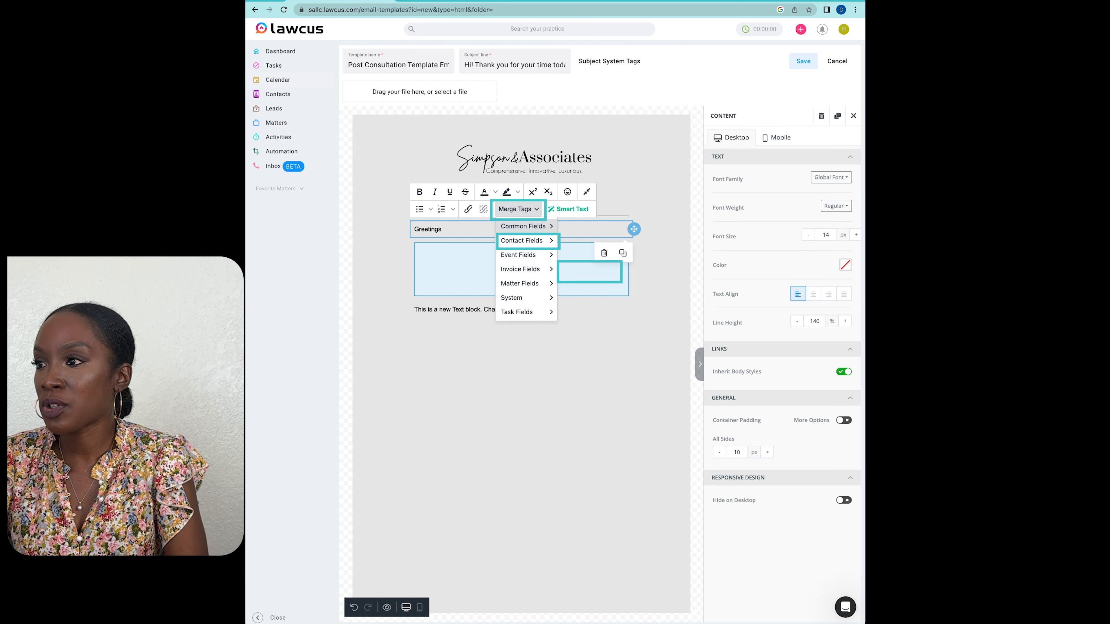
{"action": "mouse_move", "coordinate": [523, 241]}
{"action": "left_click", "coordinate": [590, 271]}
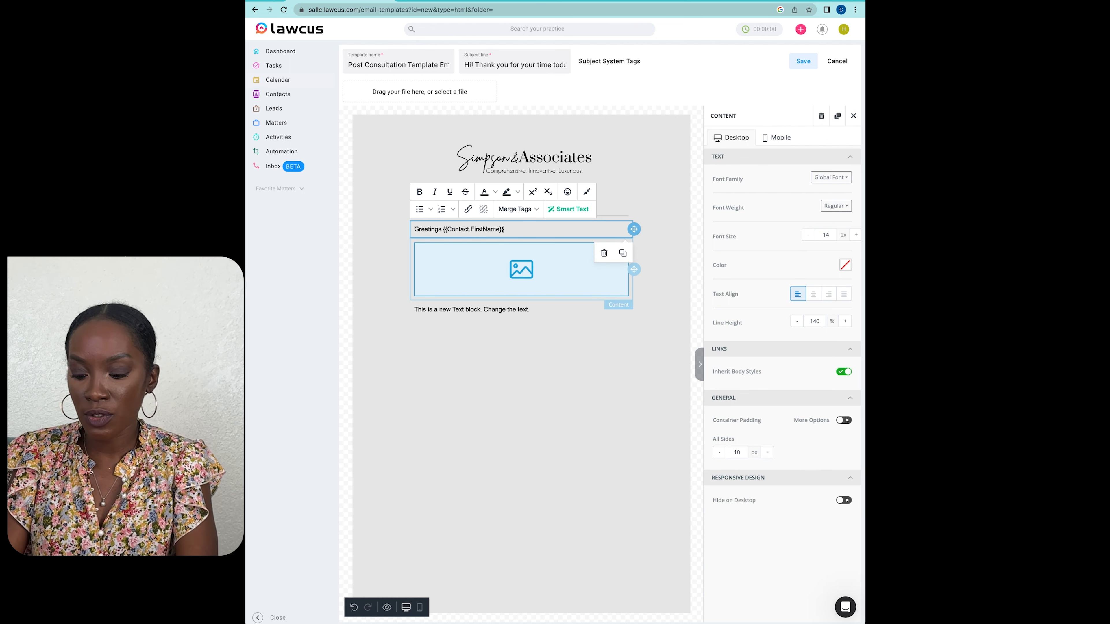
{"action": "type", "text": ","}
{"action": "key", "text": "Return"}
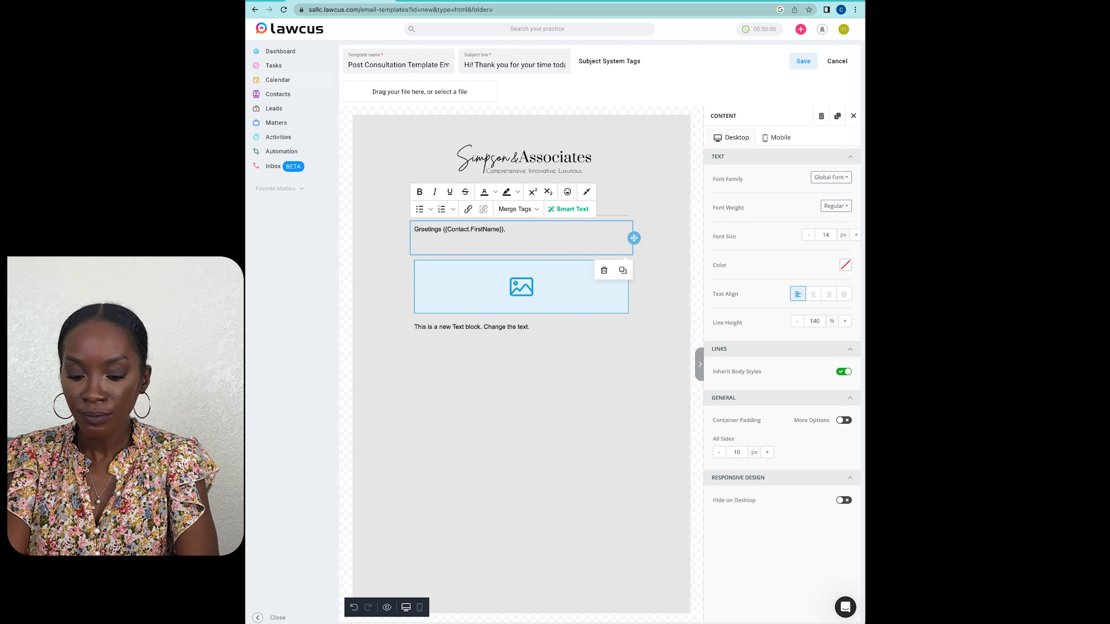
Step: Add the paragraph "It was a pleasure meeting with you today. We hope that you found our consultation informative and look forward to possibly working with you."
{"action": "type", "text": "It was a "}
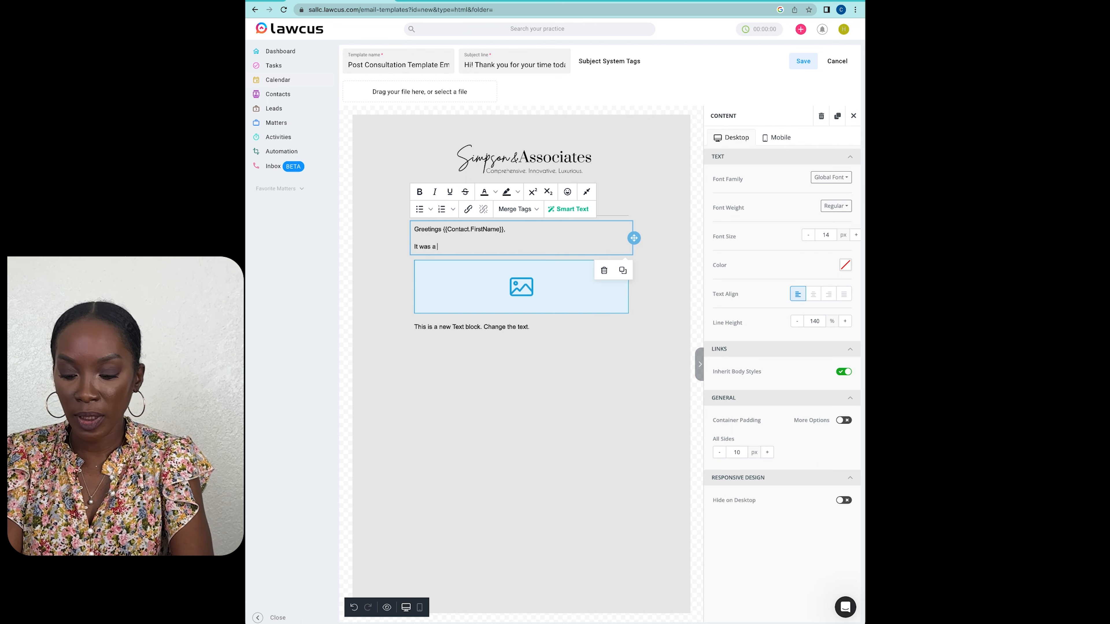
{"action": "type", "text": "pleasure meeting with you today. We hop"}
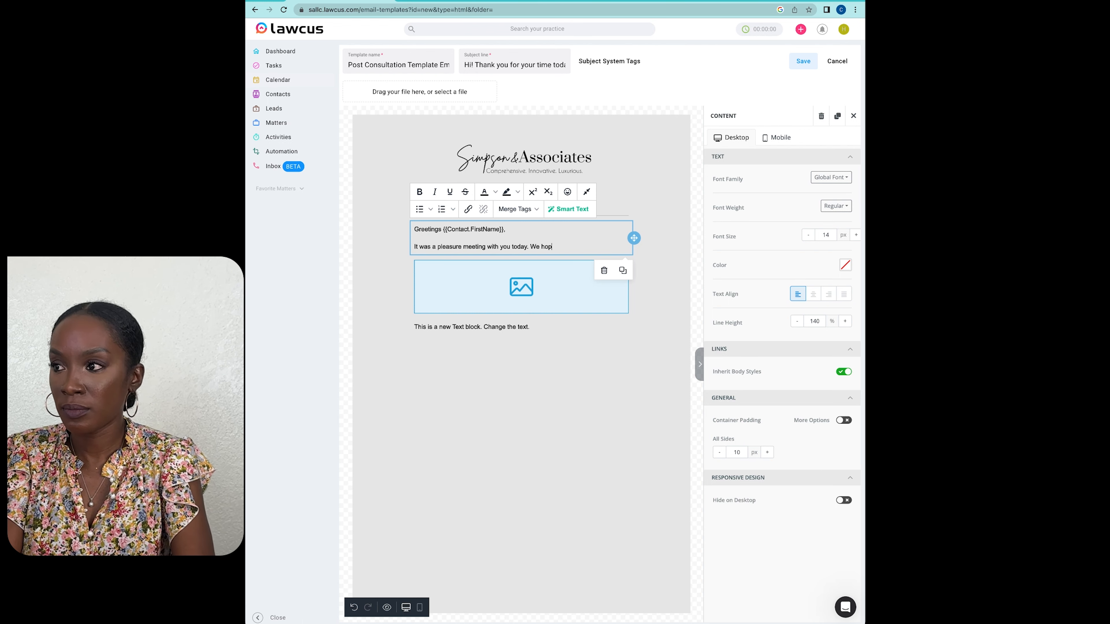
{"action": "type", "text": "e that you found our consultation informative and lookin"}
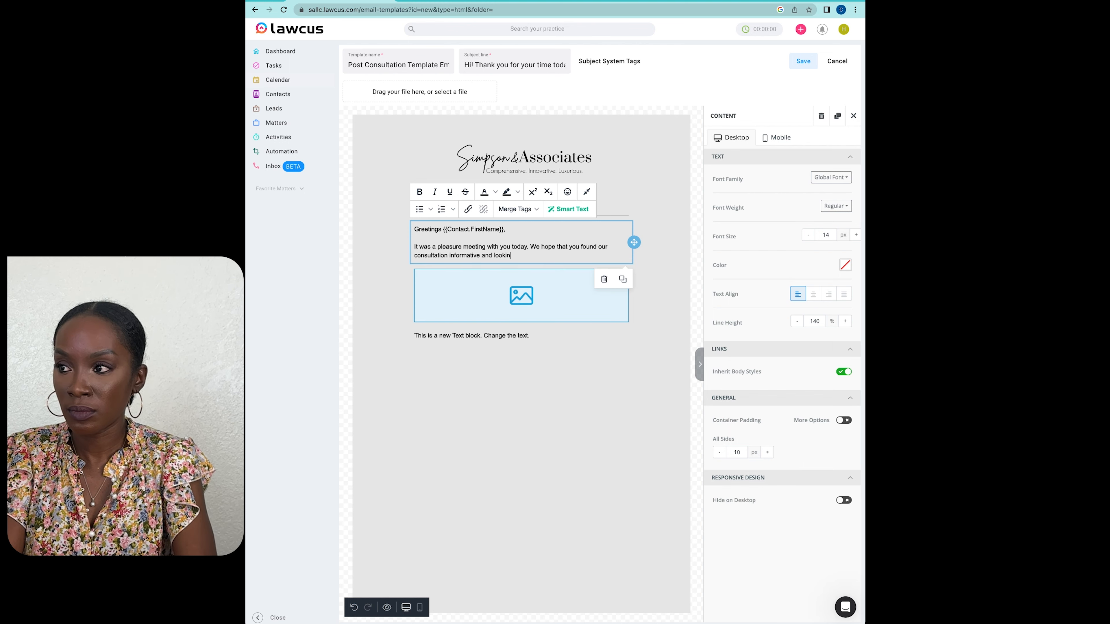
{"action": "type", "text": "g forward to possibly working with you."}
{"action": "key", "text": "Return"}
{"action": "key", "text": "Return"}
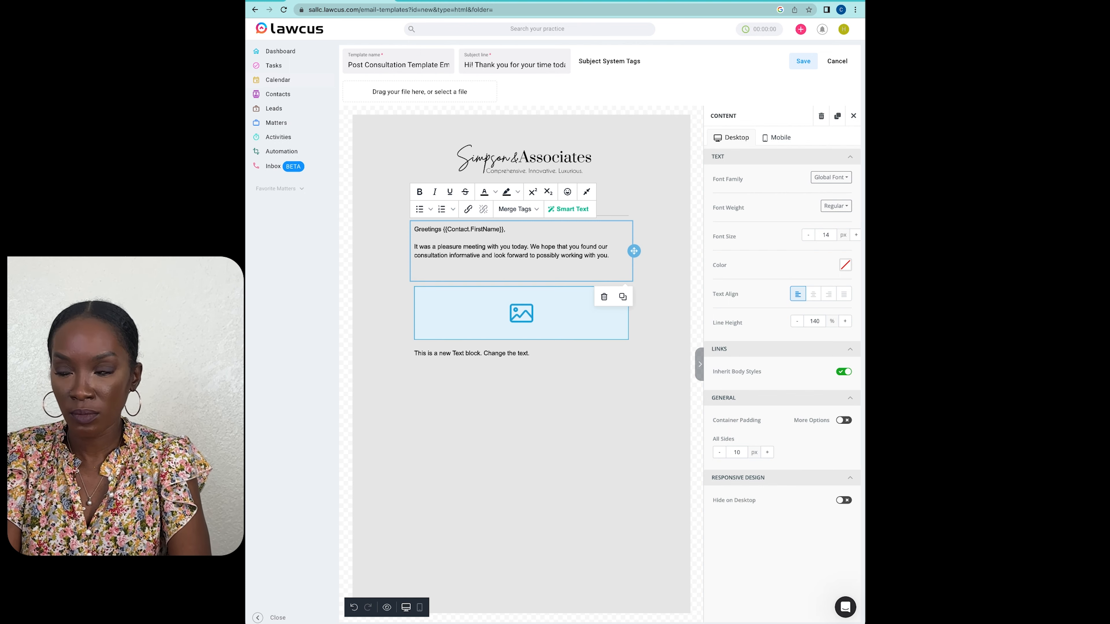
Step: Write a second paragraph: "If you do not mind, we would love to get your feedback on how you are feeling after the consultation."
{"action": "type", "text": "If you do not mind, we woul"}
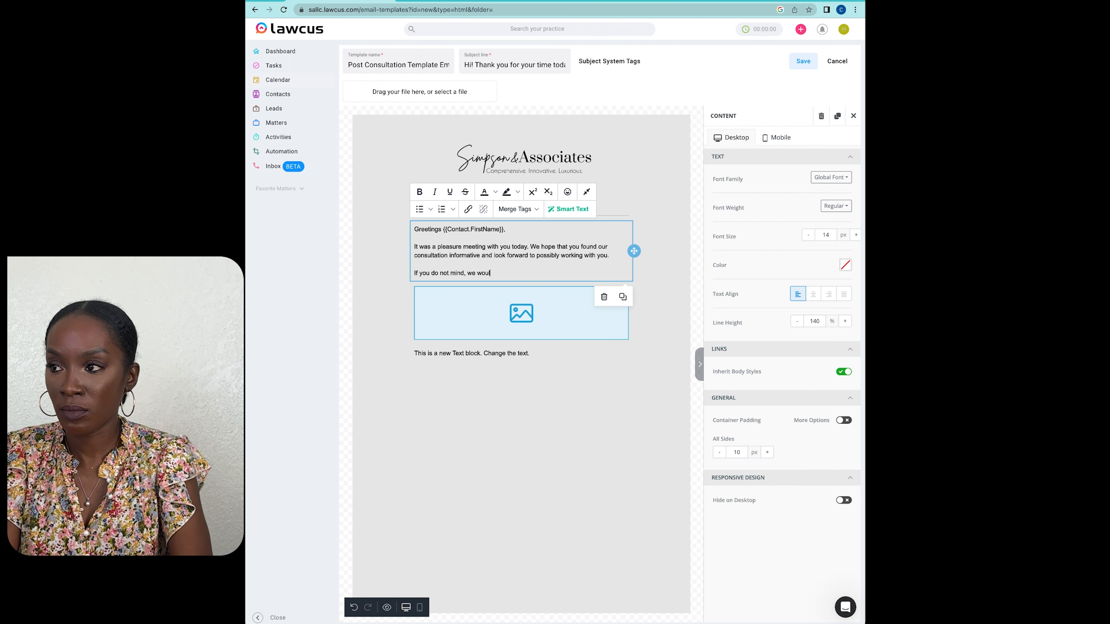
{"action": "type", "text": "d love to get your feedback on how you feeling after the consultation."}
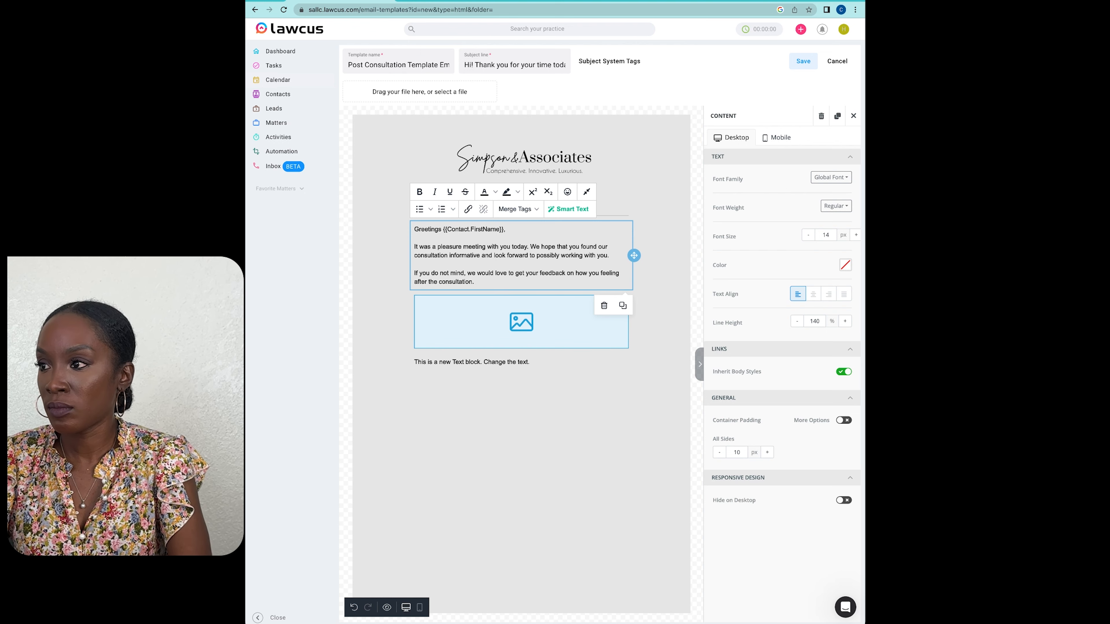
{"action": "left_click", "coordinate": [599, 274]}
{"action": "type", "text": "are"}
Step: Append "Did we answer all of your questions? Was there something we could have done better? Tell us all about it by leaving a Google review here."
{"action": "left_click", "coordinate": [495, 282]}
{"action": "type", "text": "Did "}
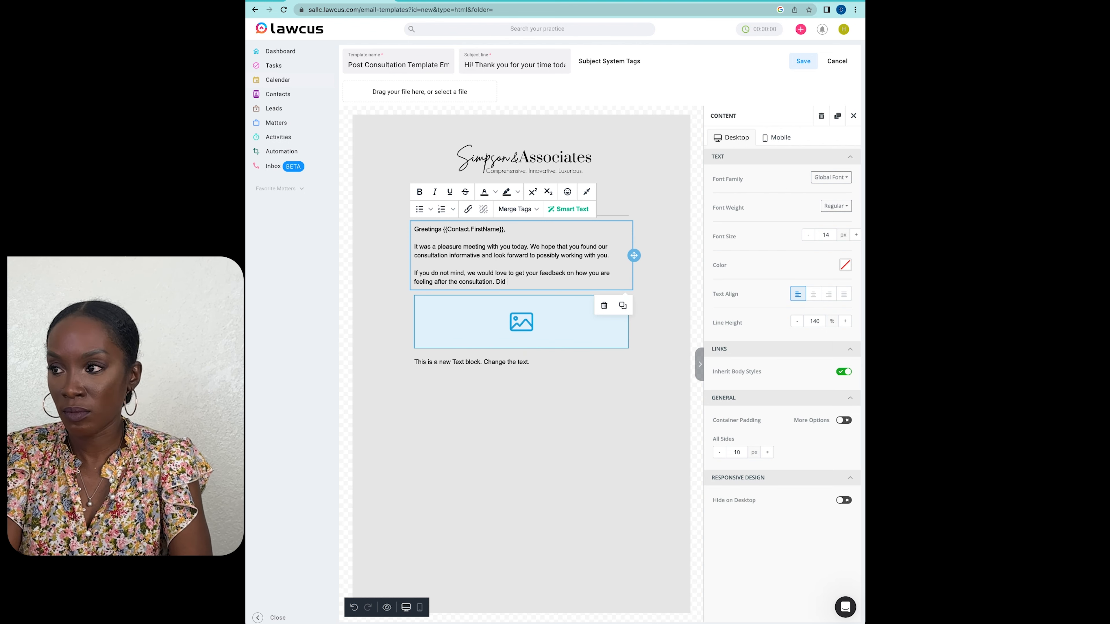
{"action": "type", "text": "we answer ofall of"}
{"action": "left_click", "coordinate": [553, 282]}
{"action": "type", "text": "your questions?"}
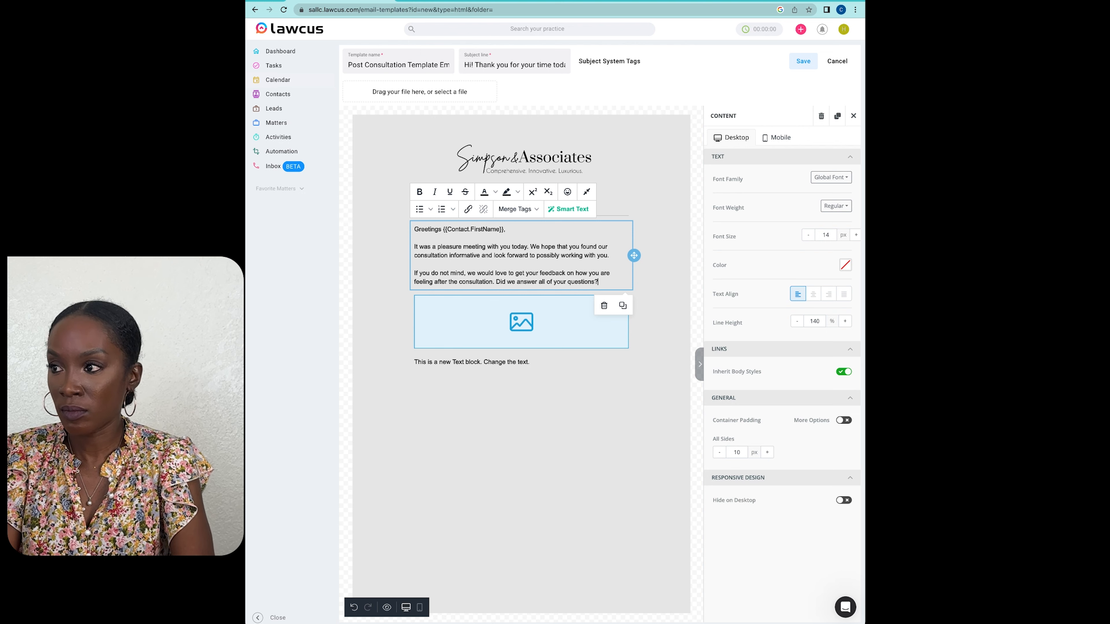
{"action": "type", "text": " Was there something we could have do"}
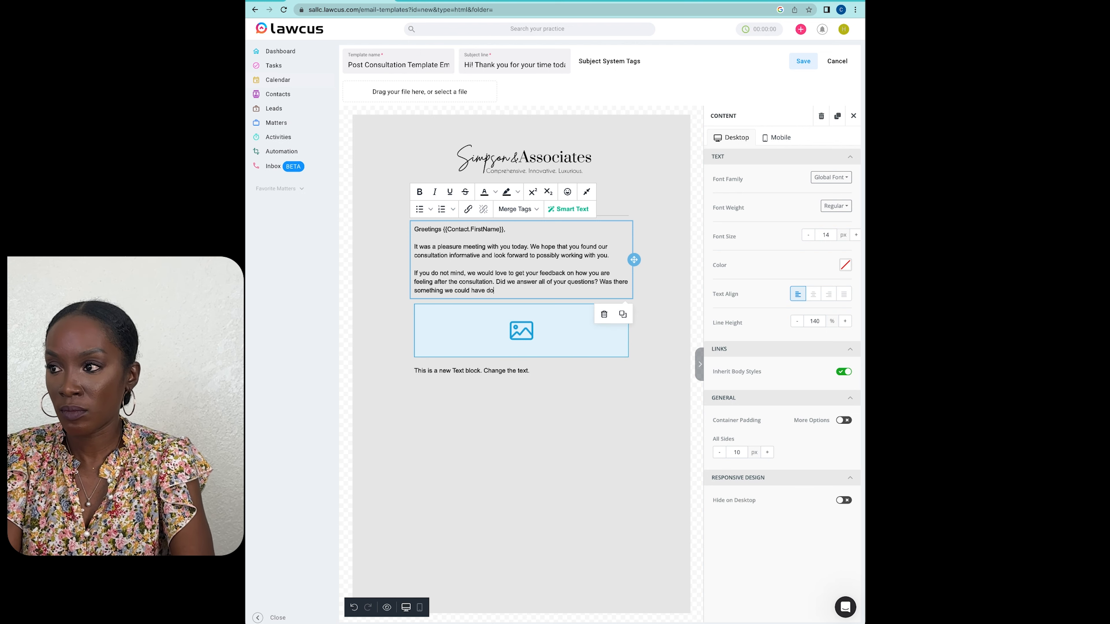
{"action": "type", "text": "ne better? Tell us all about it by leaving a Google review here."}
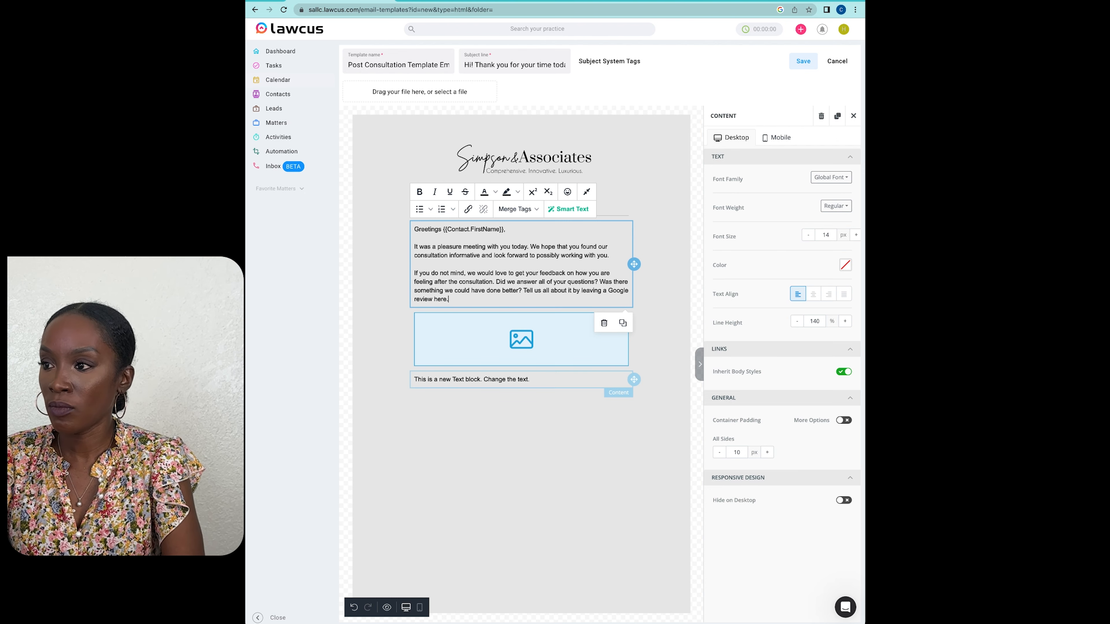
Step: Replace the second text block's placeholder with "We can't wait to hear about your experience!", "Regards," and "Your Law Firm Name" on separate lines
{"action": "triple_click", "coordinate": [502, 380]}
{"action": "type", "text": "We can't wait to hear about your experience!"}
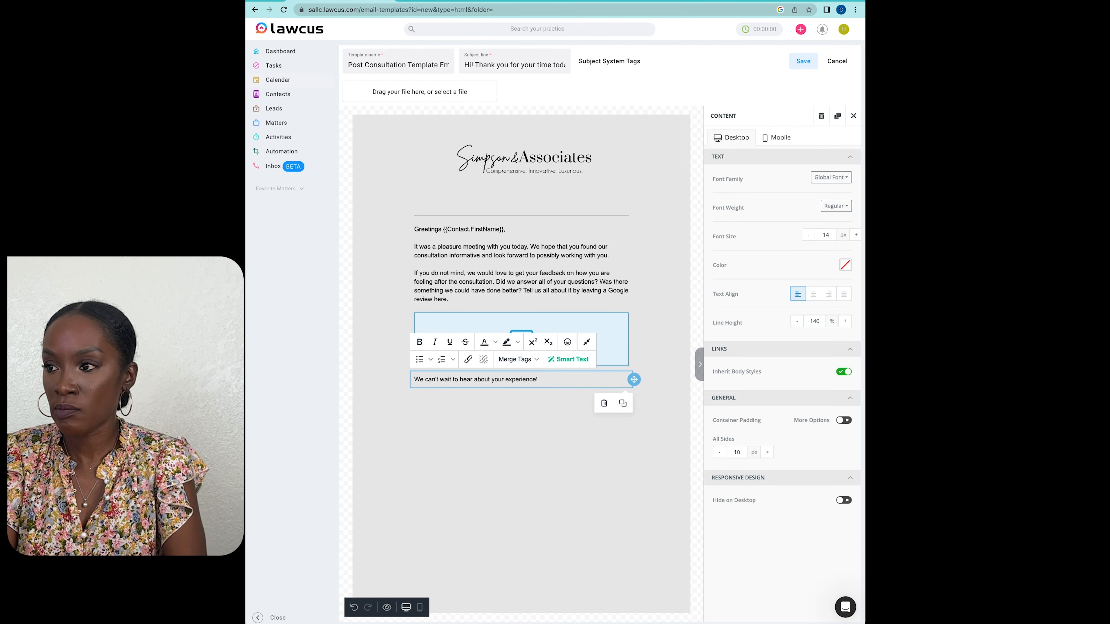
{"action": "key", "text": "Return"}
{"action": "type", "text": "Regards,"}
{"action": "key", "text": "Return"}
{"action": "type", "text": "Your Law Firm Name"}
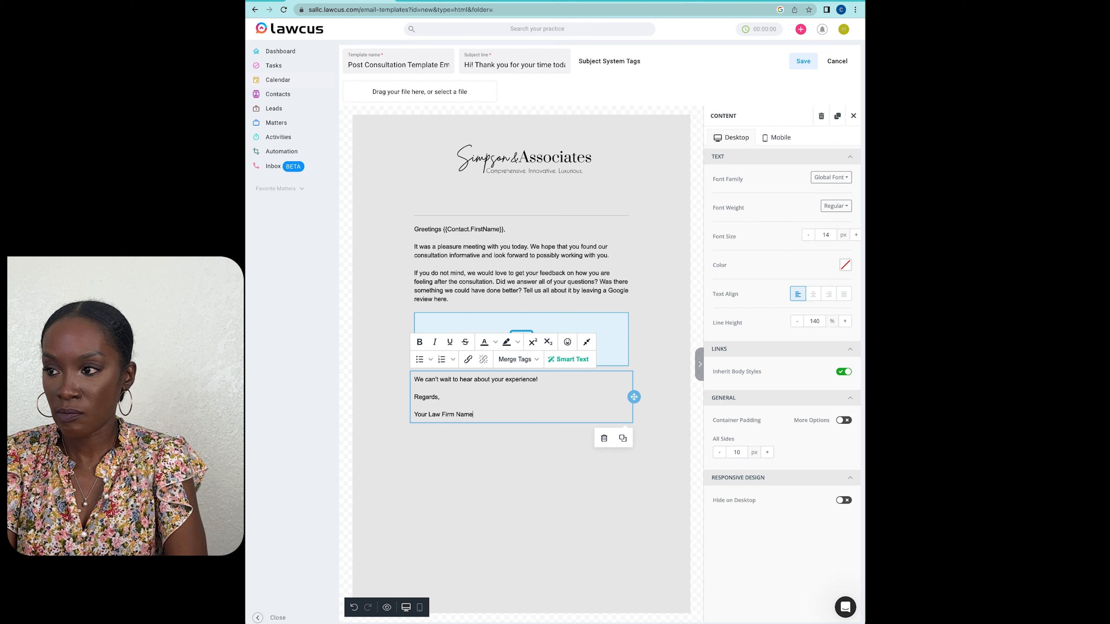
Step: Insert the lines "Your Name" and "Your Title" above the law firm name in the sign-off and finish editing the text block
{"action": "key", "text": "Home"}
{"action": "key", "text": "Return"}
{"action": "key", "text": "Up"}
{"action": "type", "text": "Your Name"}
{"action": "key", "text": "Return"}
{"action": "type", "text": "Your Tit"}
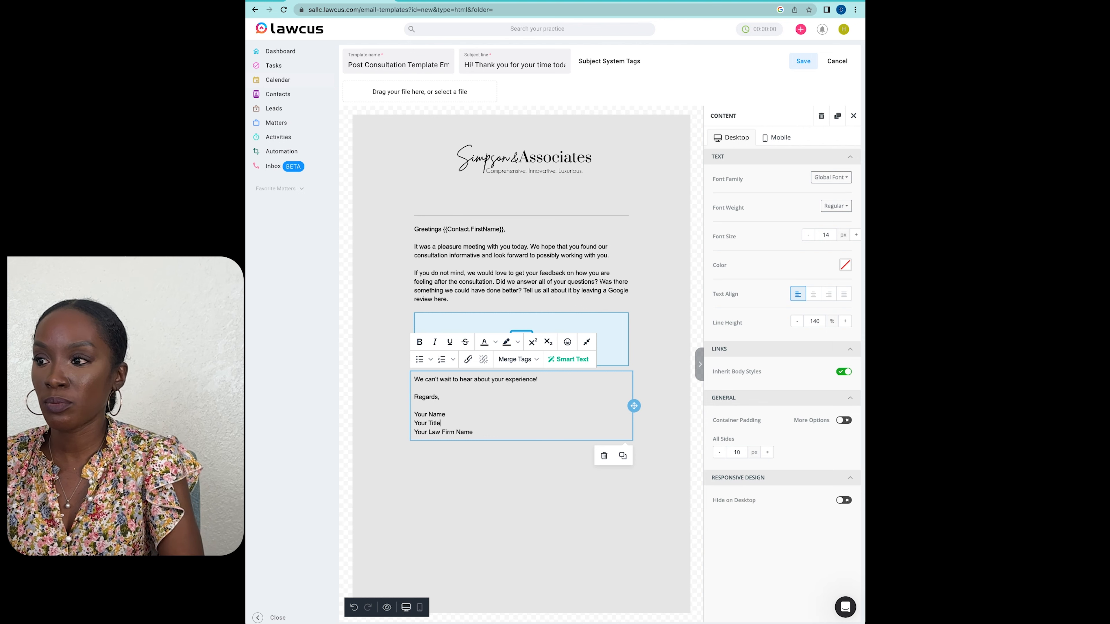
{"action": "key", "text": "Escape"}
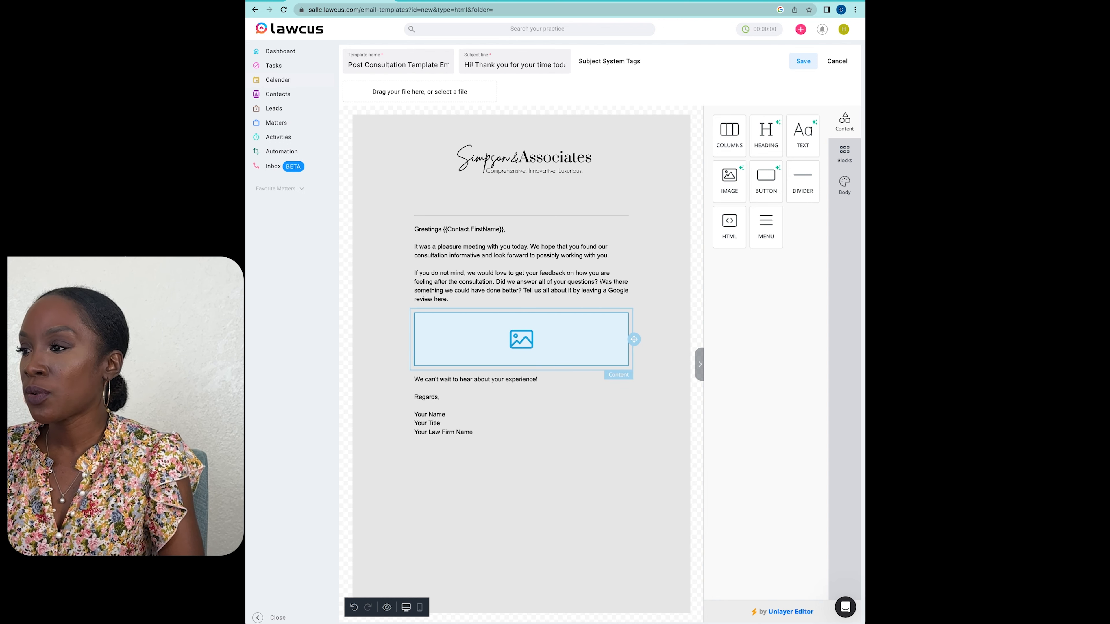
Step: Open the settings of the empty image block between the two text blocks
{"action": "left_click", "coordinate": [522, 340]}
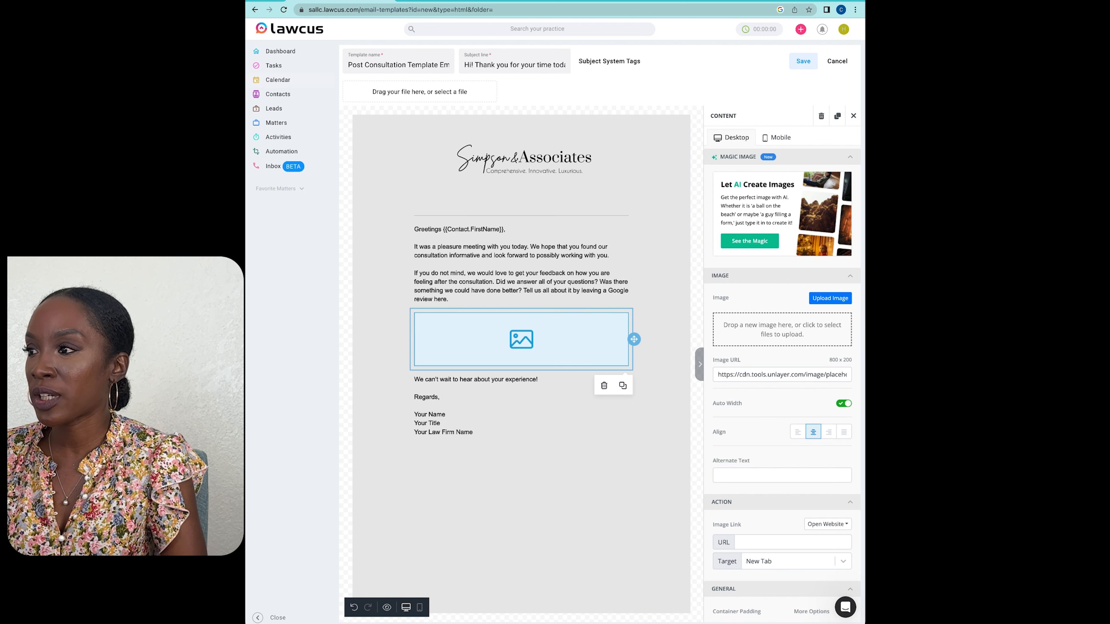
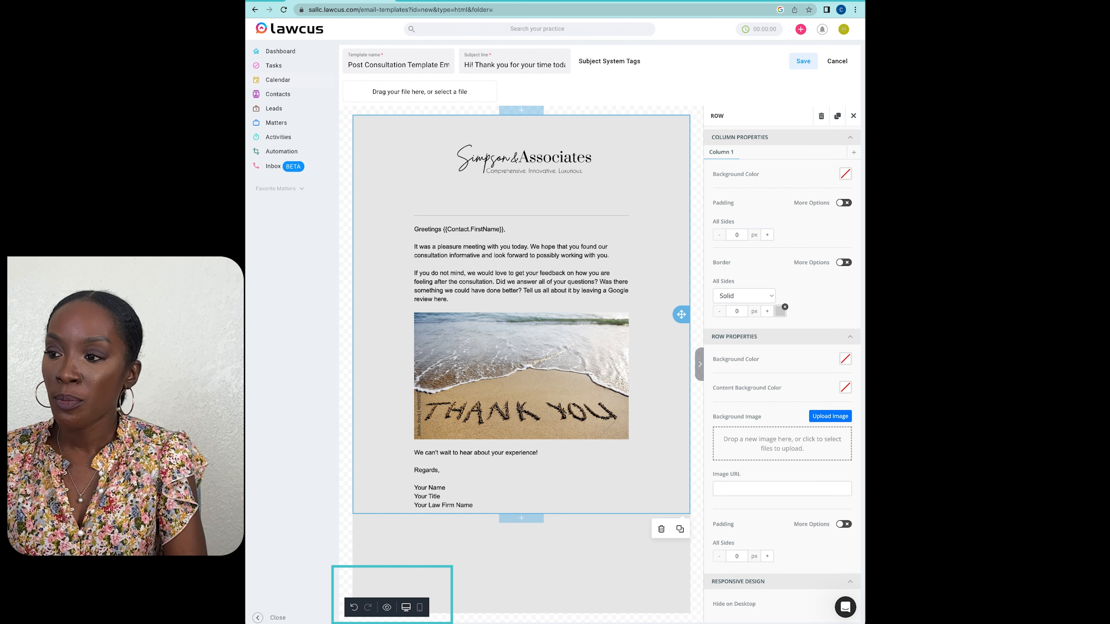
Step: Preview the email template in desktop view and return to the editor
{"action": "left_click", "coordinate": [387, 607]}
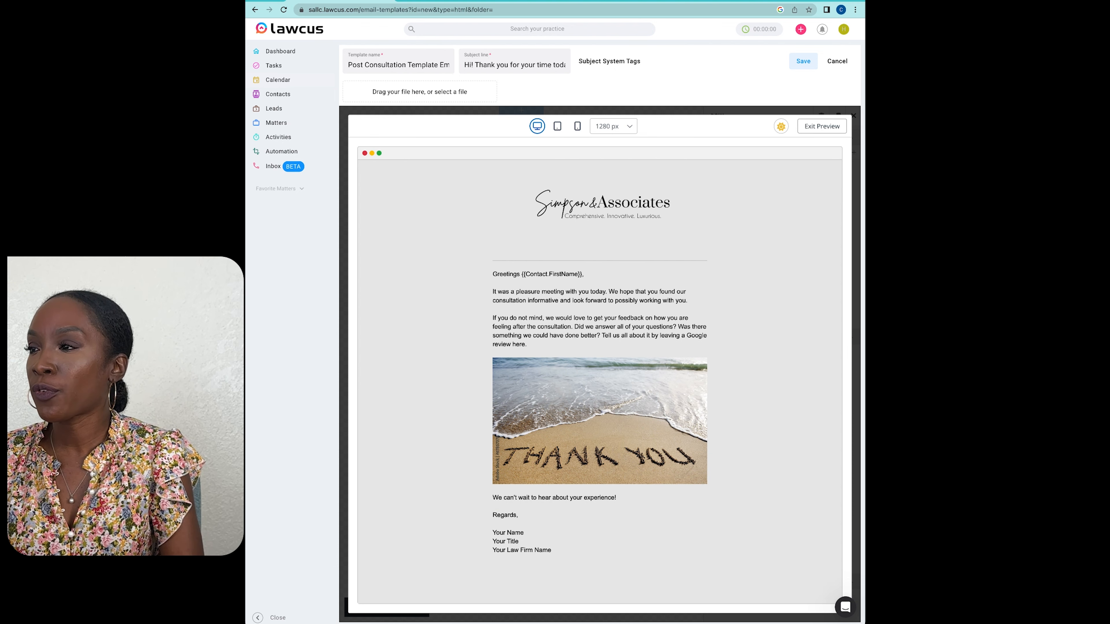
{"action": "left_click", "coordinate": [822, 126]}
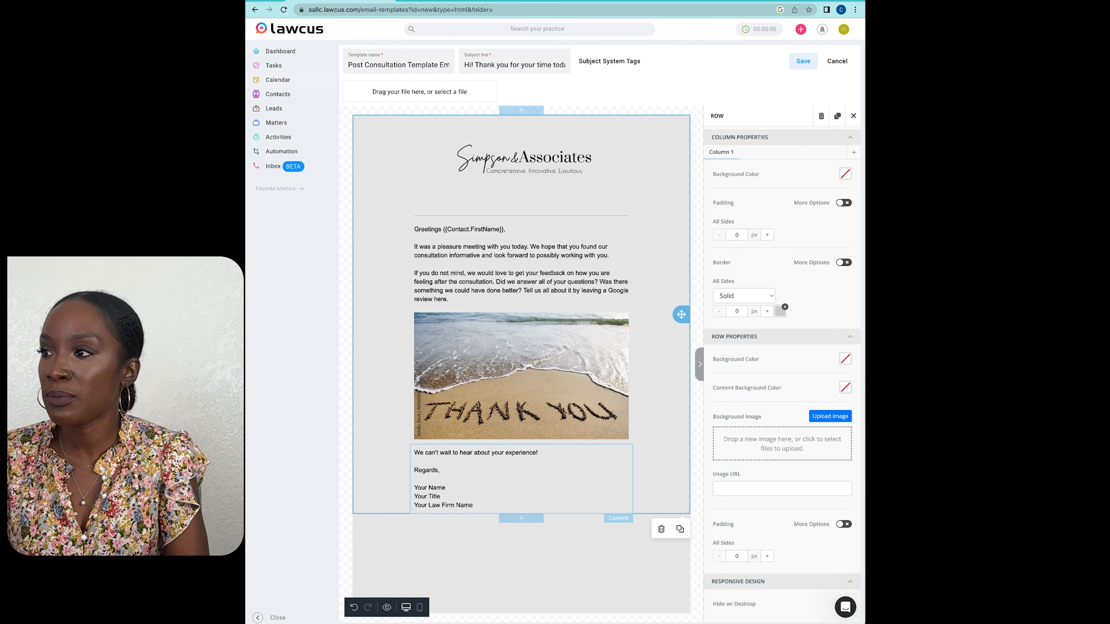
Step: Delete the "Your Name", "Your Title" and "Your Law Firm Name" lines from the sign-off
{"action": "left_click", "coordinate": [502, 468]}
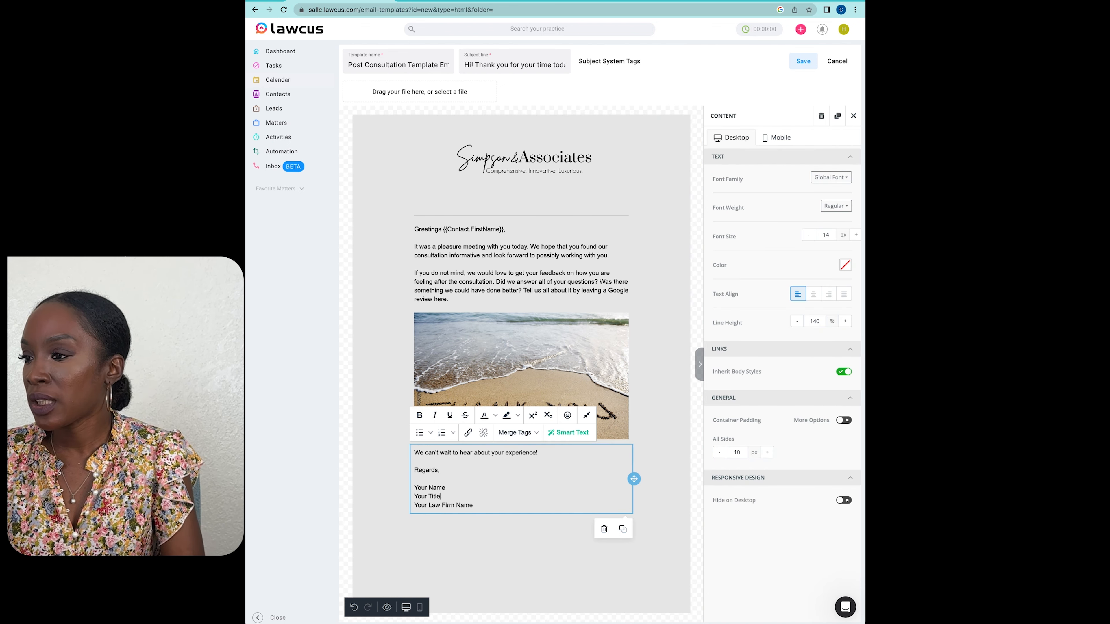
{"action": "left_click_drag", "start_coordinate": [473, 505], "coordinate": [406, 487]}
{"action": "left_click", "coordinate": [400, 487]}
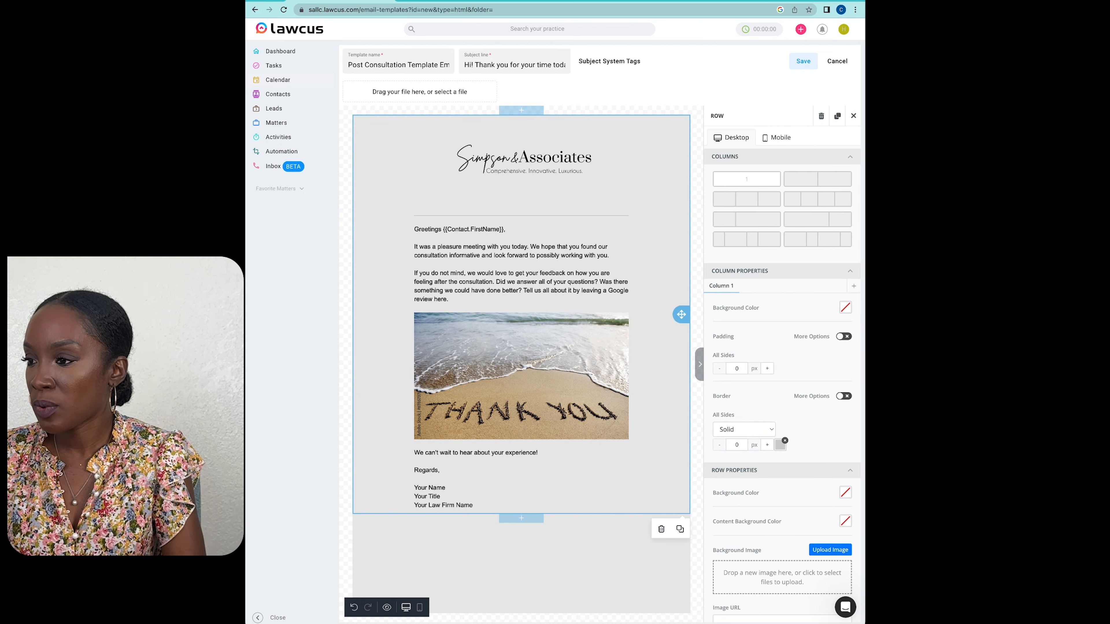
{"action": "left_click", "coordinate": [476, 497]}
{"action": "left_click_drag", "start_coordinate": [474, 506], "coordinate": [414, 487]}
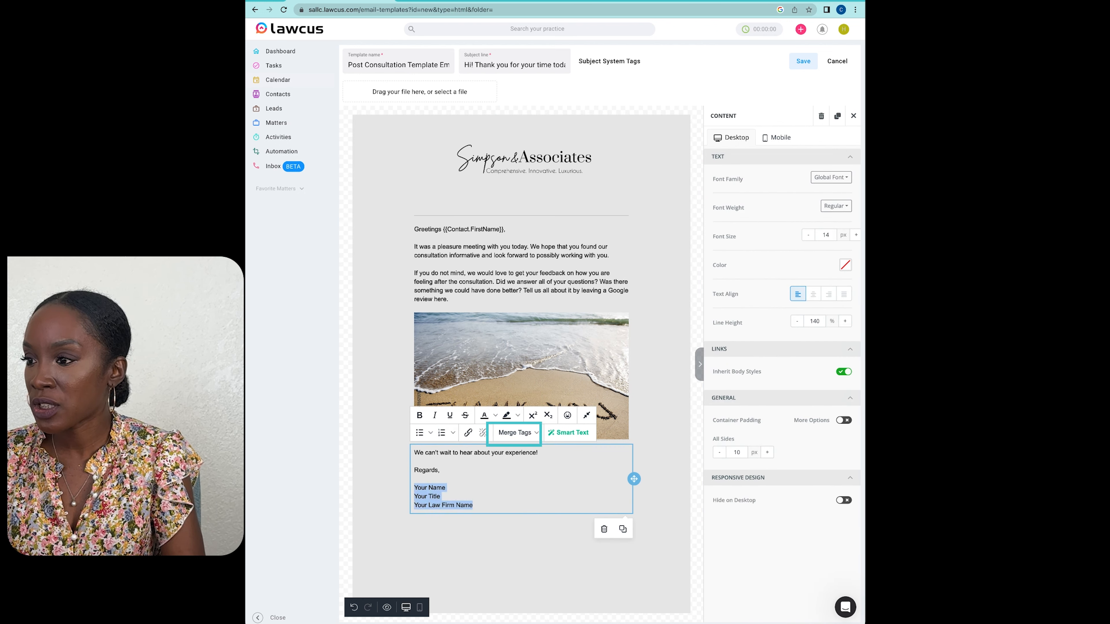
{"action": "key", "text": "BackSpace"}
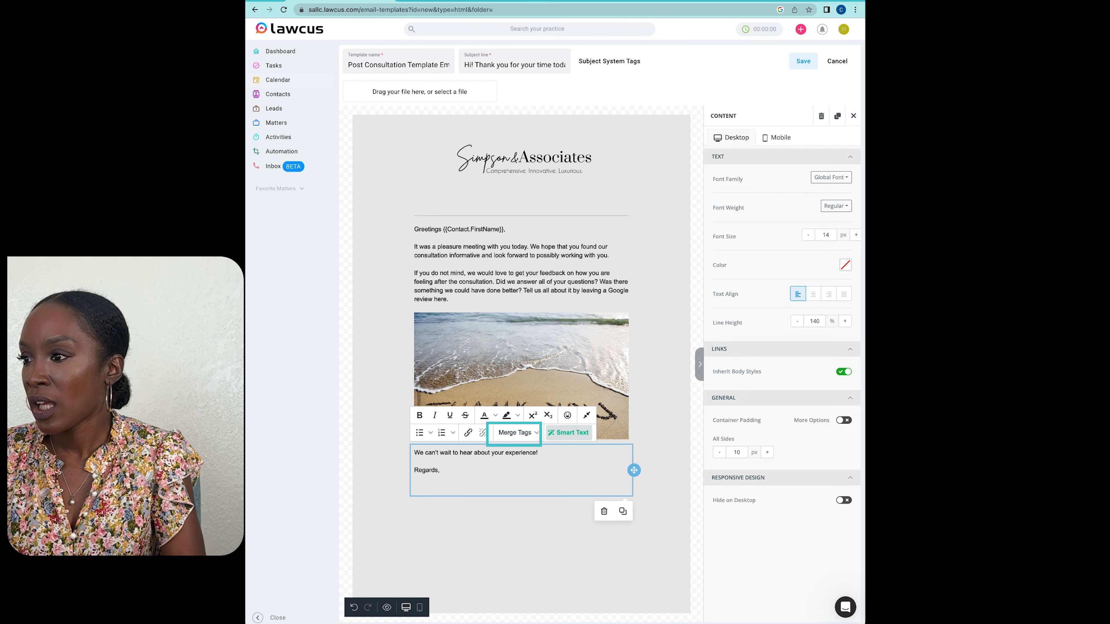
Step: Examine the System merge tags available for the sign-off, including the Client Portal Invitation and Team Member Invitation groups
{"action": "left_click", "coordinate": [515, 432]}
{"action": "mouse_move", "coordinate": [520, 521]}
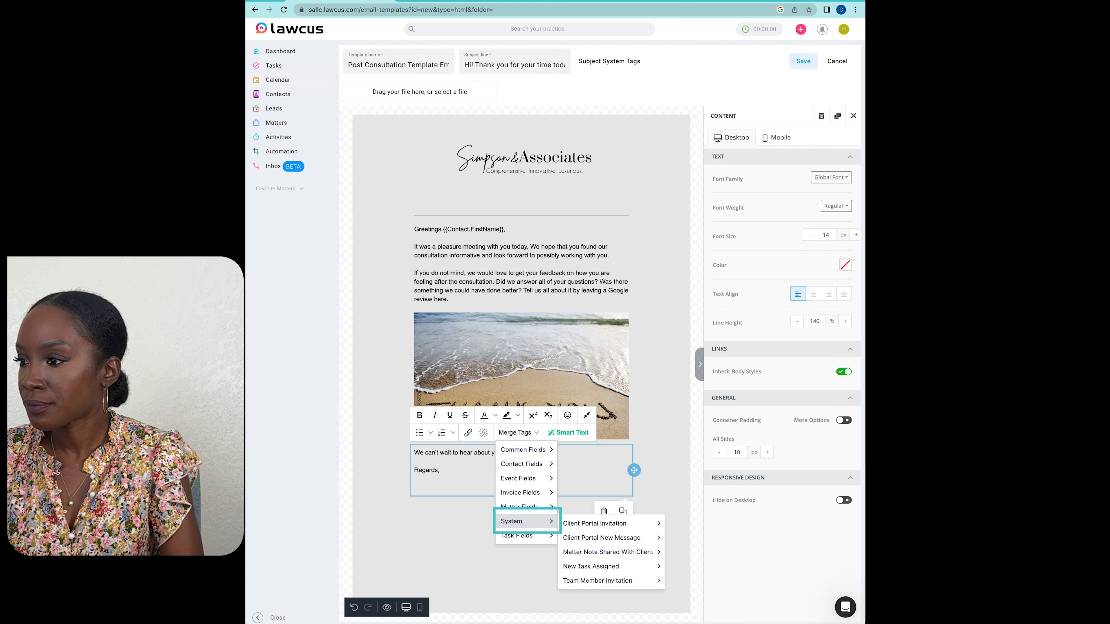
{"action": "mouse_move", "coordinate": [594, 523]}
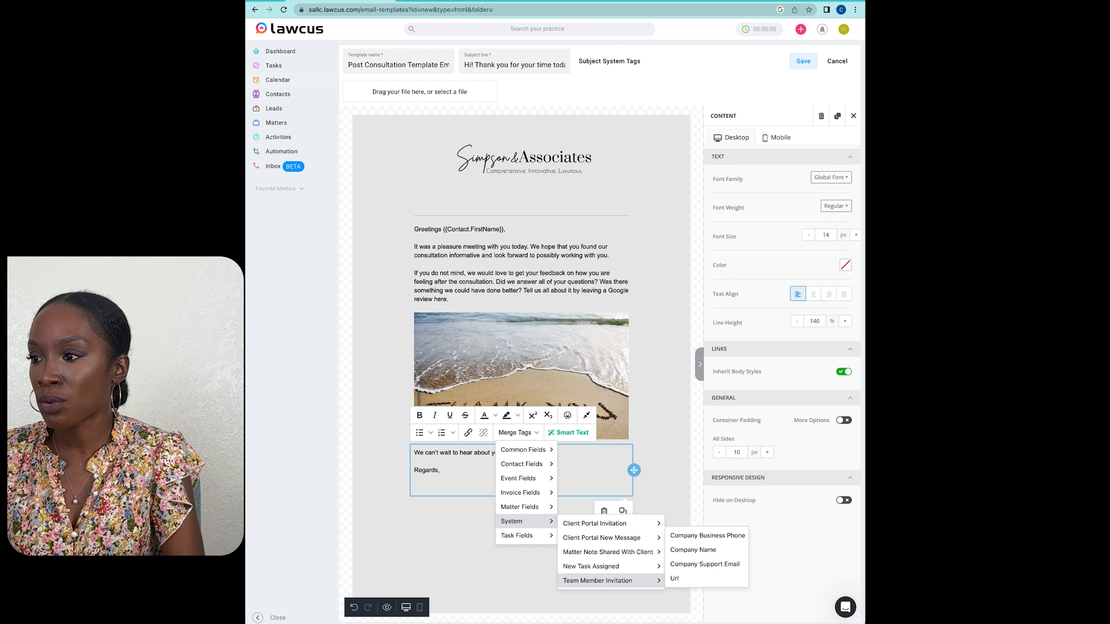
{"action": "left_click", "coordinate": [460, 540]}
{"action": "left_click", "coordinate": [419, 454]}
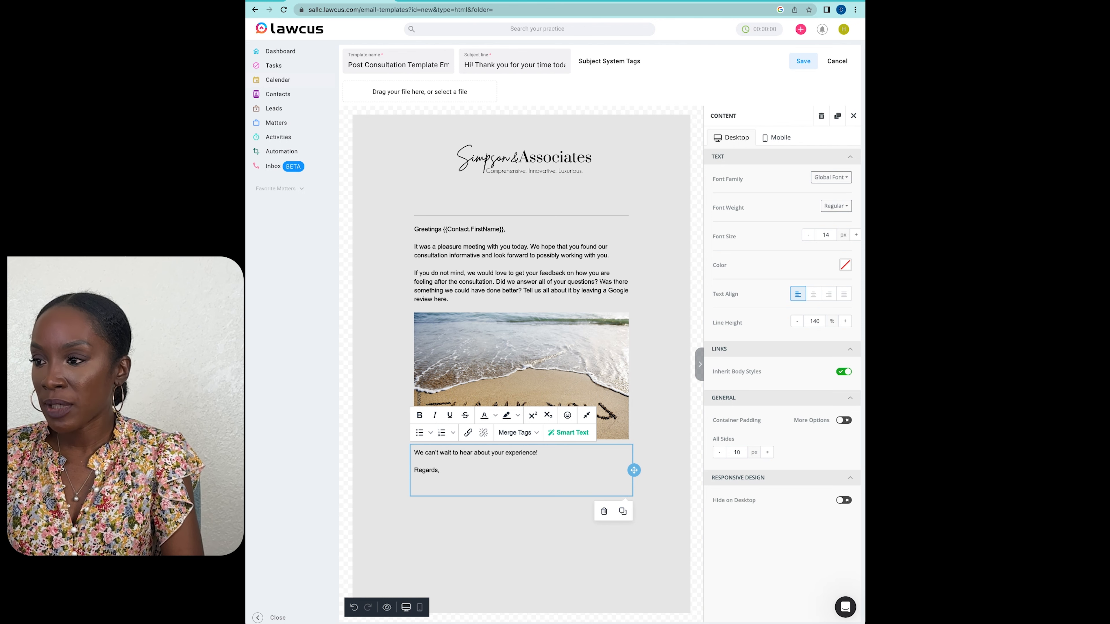
Step: Insert the Client Portal Invitation Team Name and Team Member Invitation Company Name merge tags on separate lines below "Regards,"
{"action": "left_click", "coordinate": [517, 432]}
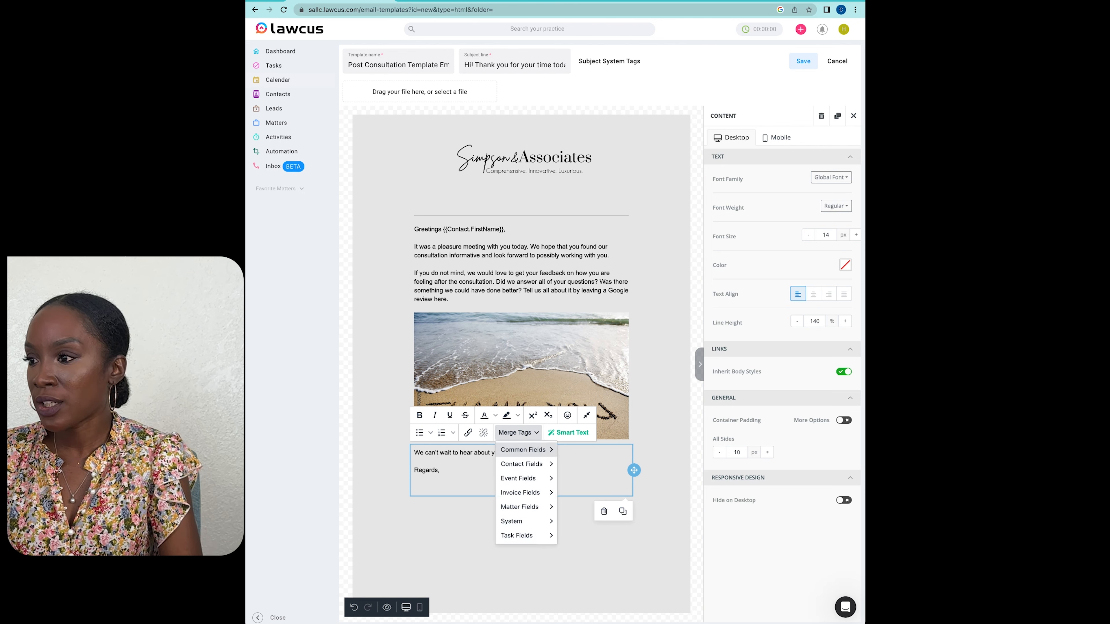
{"action": "mouse_move", "coordinate": [524, 450]}
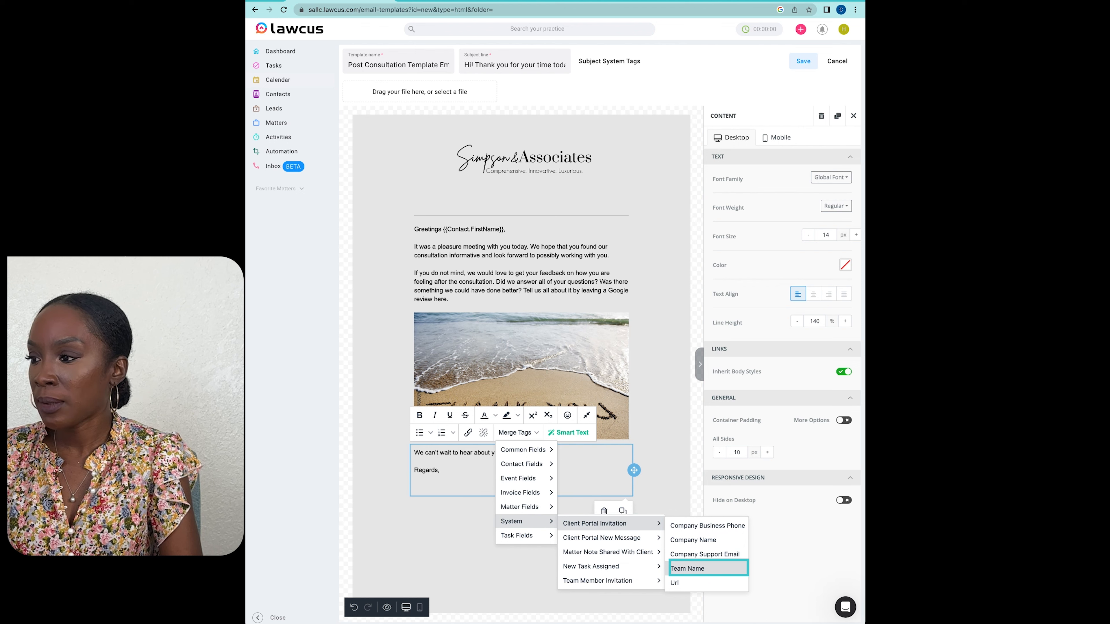
{"action": "left_click", "coordinate": [688, 568]}
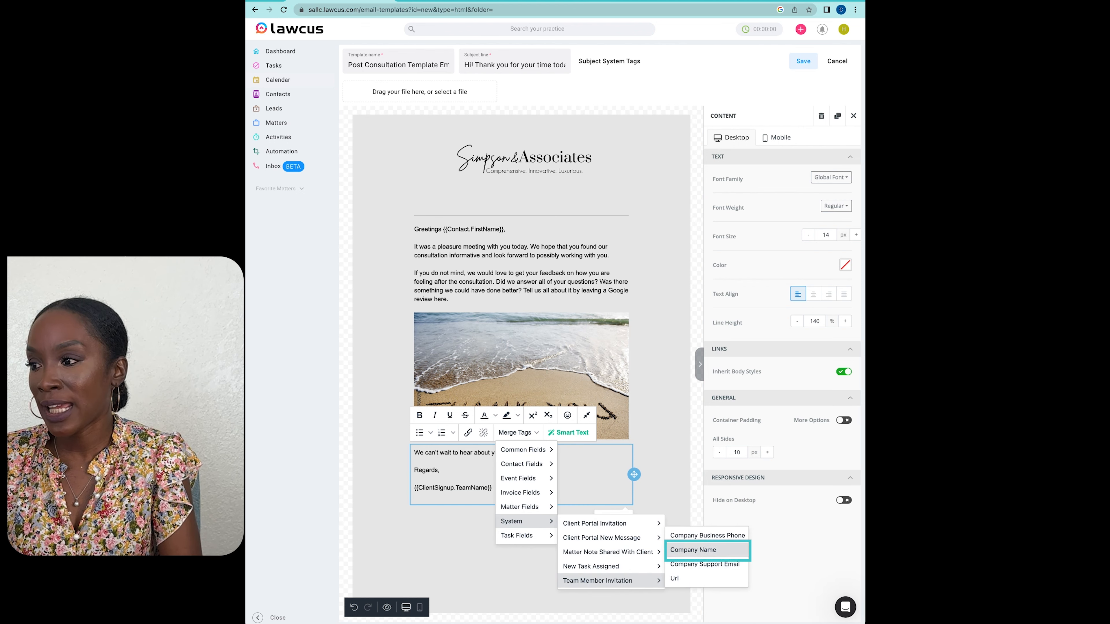
{"action": "left_click", "coordinate": [699, 550]}
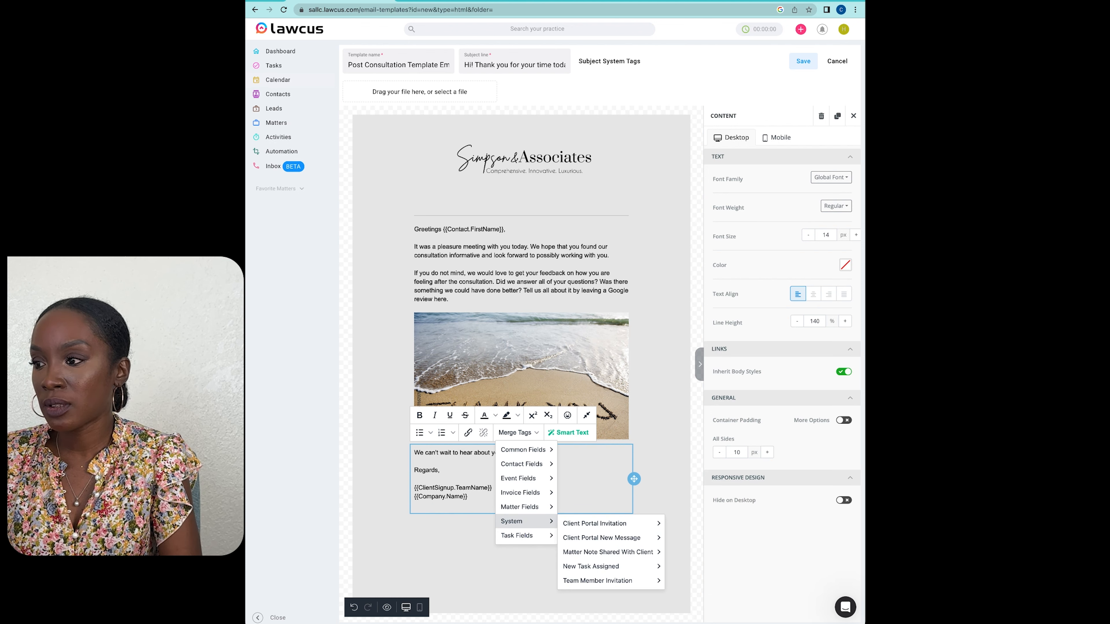
Step: Insert the Team Member Invitation Company Business Phone merge tag on its own line below the company name tag
{"action": "mouse_move", "coordinate": [594, 524]}
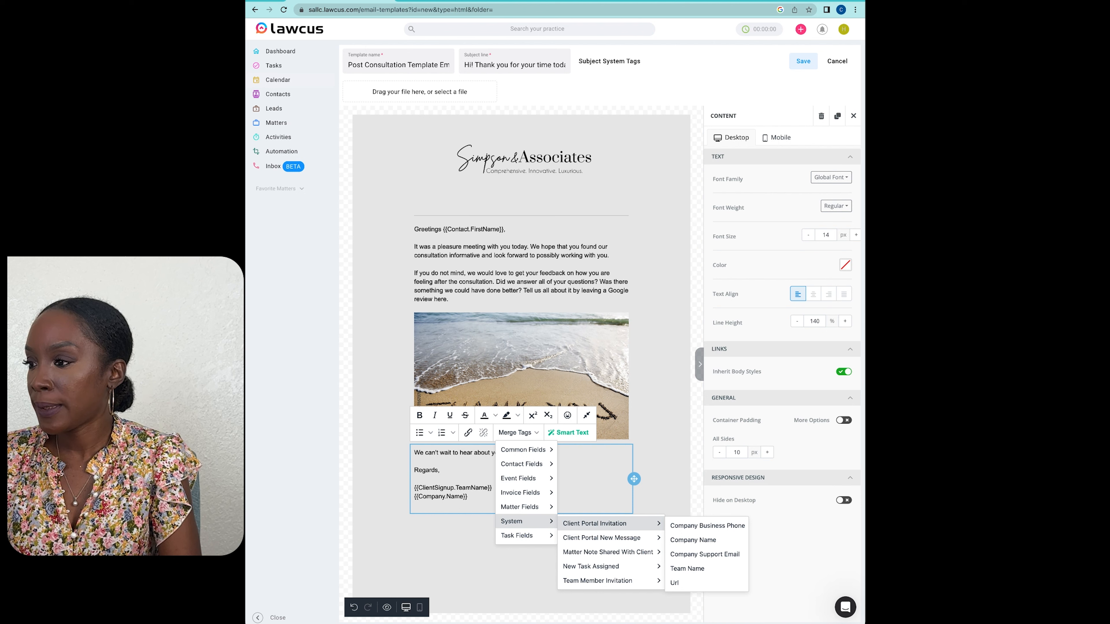
{"action": "mouse_move", "coordinate": [591, 567]}
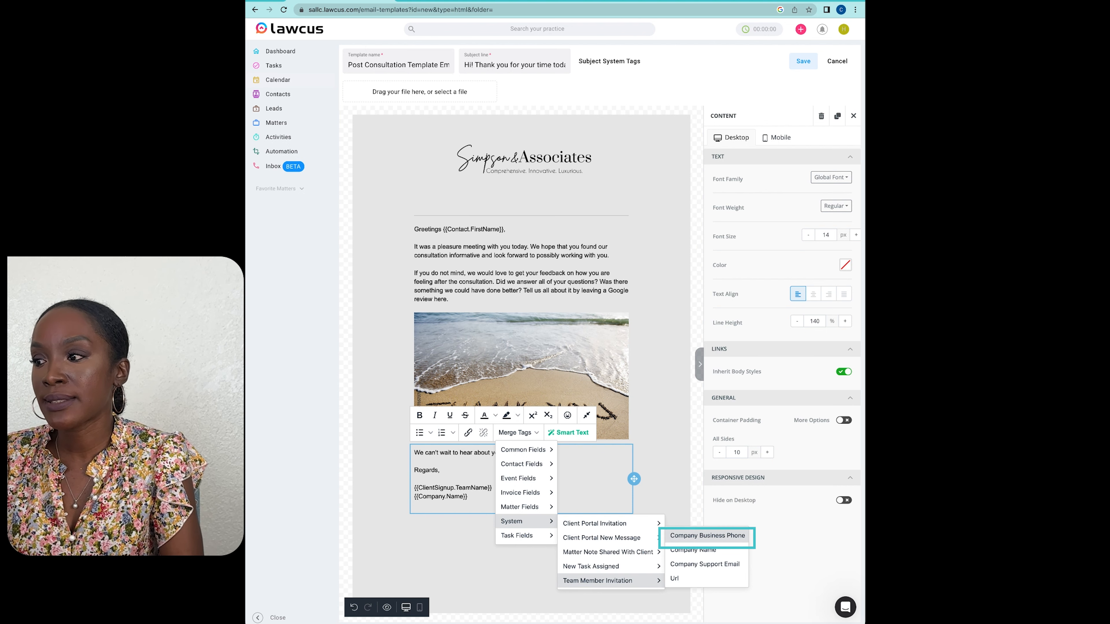
{"action": "left_click", "coordinate": [707, 535]}
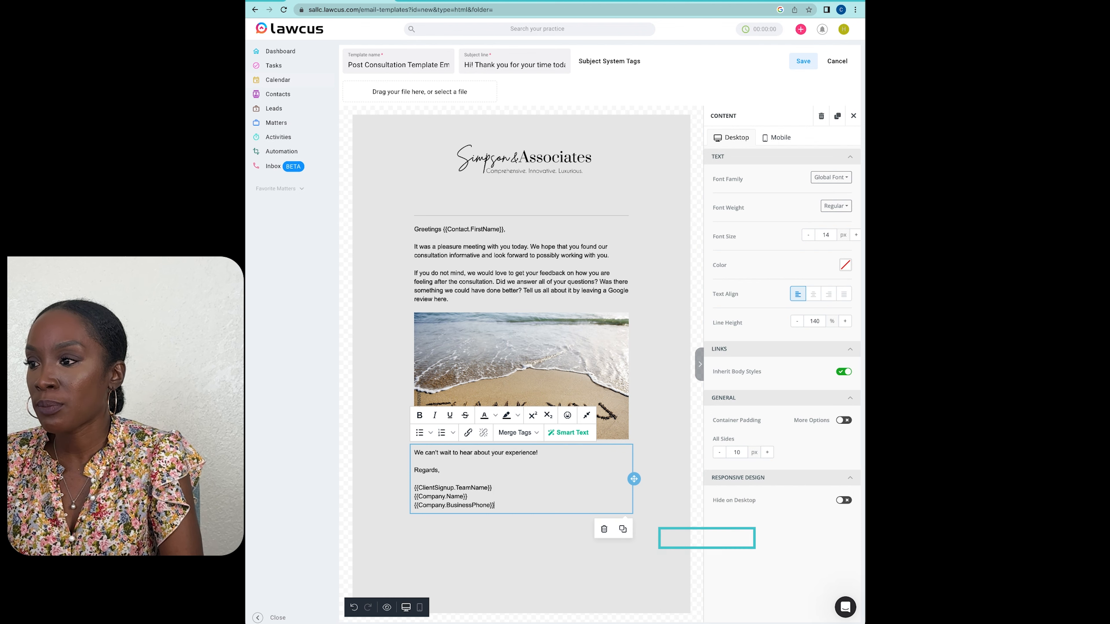
Step: Add the Team Member Invitation Company Support Email merge tag on a new last line of the sign-off and save the template
{"action": "key", "text": "Return"}
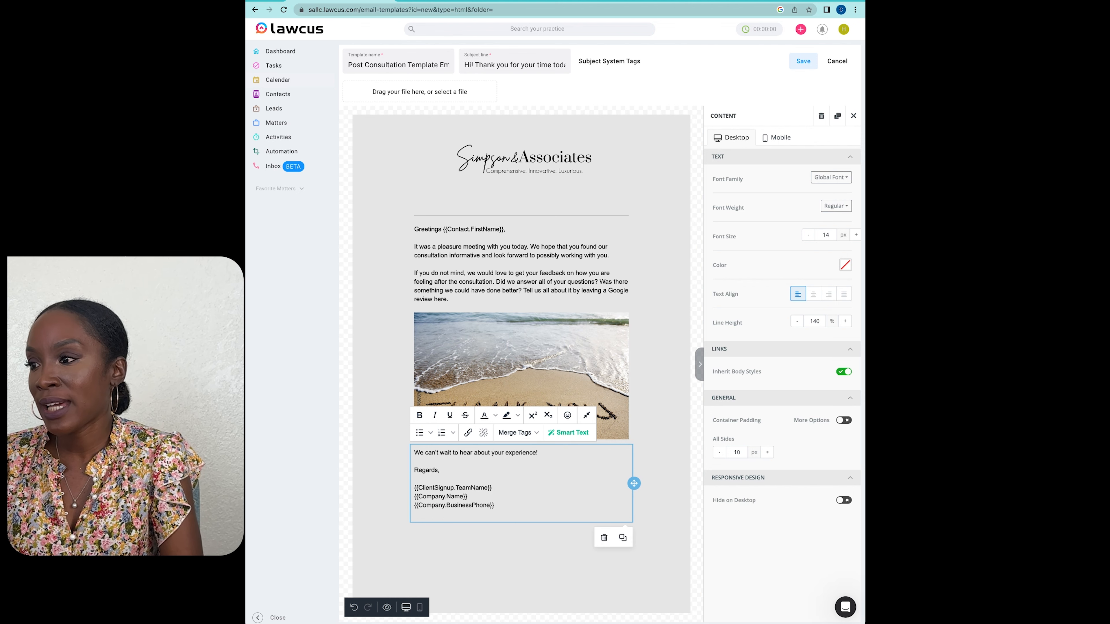
{"action": "left_click", "coordinate": [518, 432]}
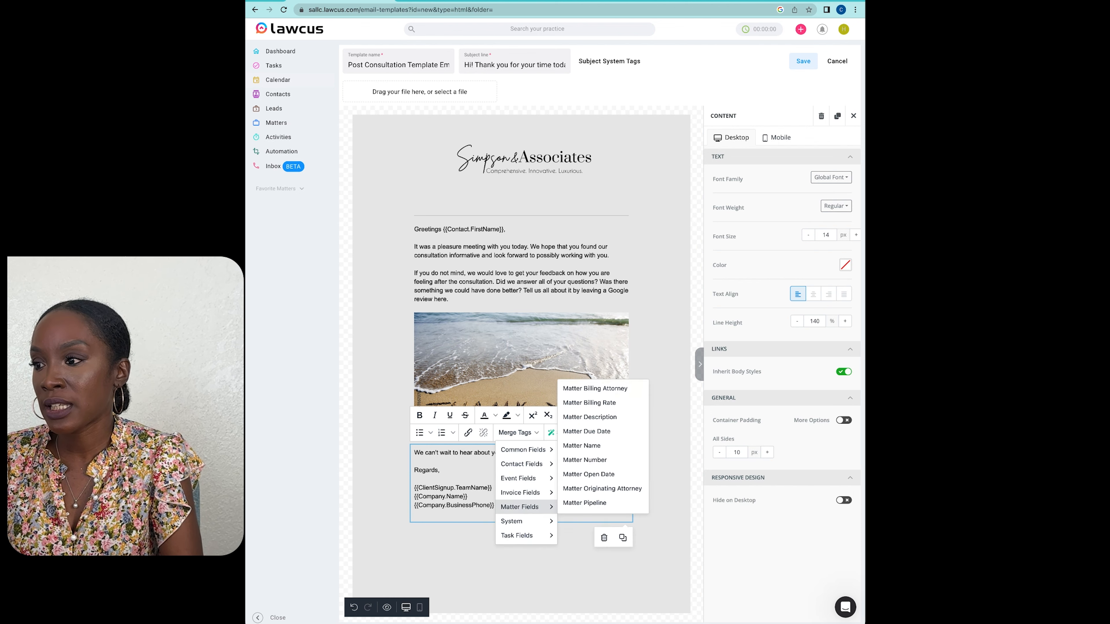
{"action": "mouse_move", "coordinate": [524, 521]}
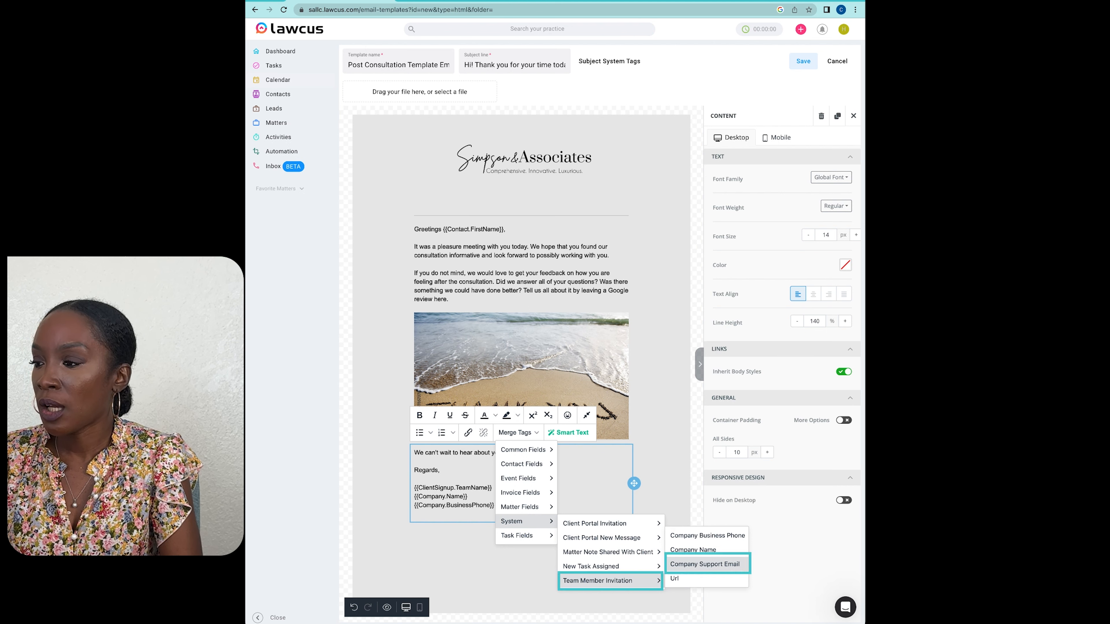
{"action": "left_click", "coordinate": [705, 564]}
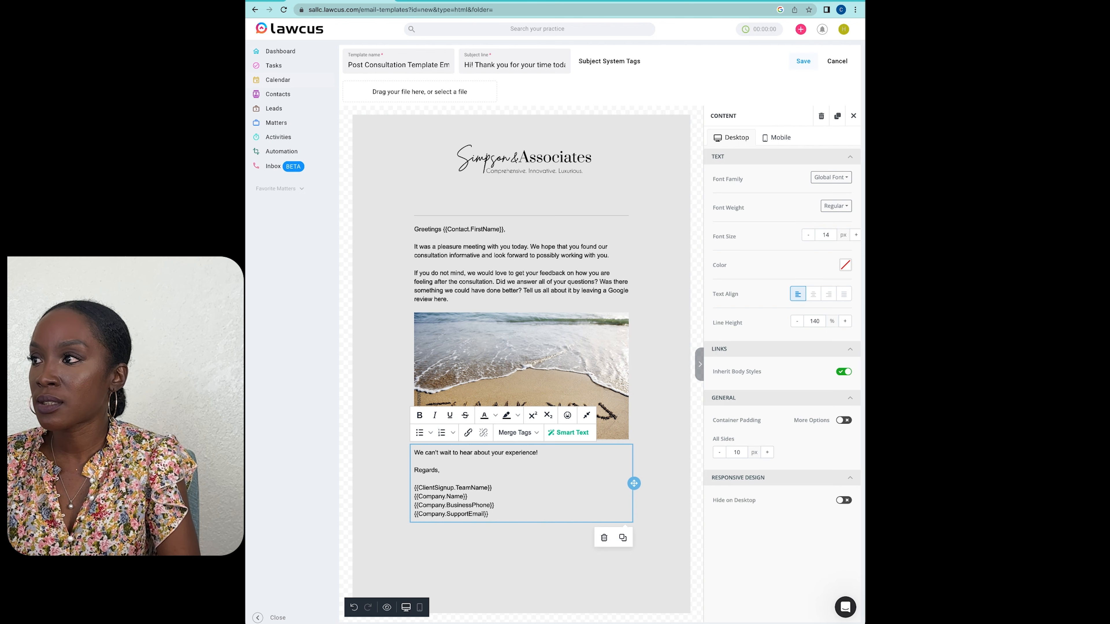
{"action": "left_click", "coordinate": [803, 61]}
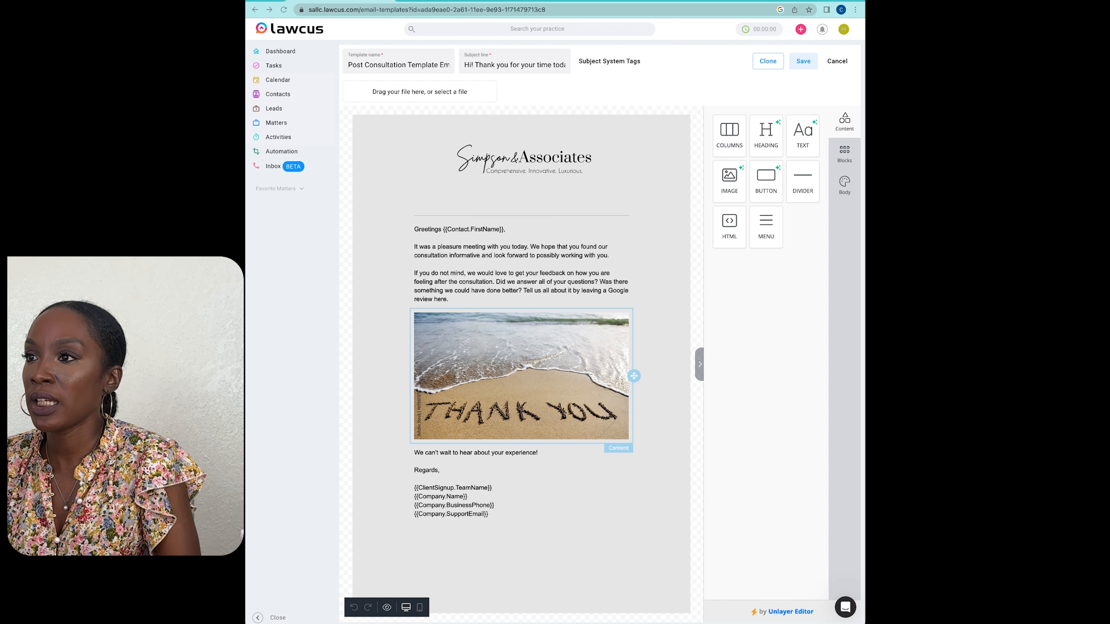
Step: Link the word "here" in the review request to the copied Google review URL, with the target set to New Tab
{"action": "left_click", "coordinate": [440, 299]}
{"action": "double_click", "coordinate": [441, 299]}
{"action": "left_click", "coordinate": [468, 209]}
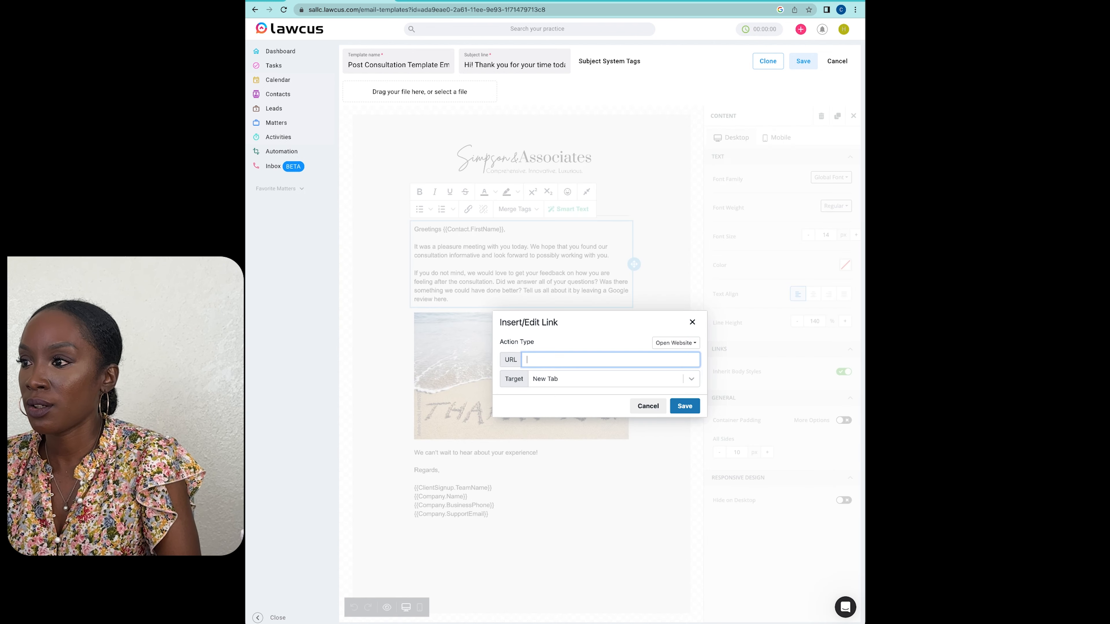
{"action": "type", "text": "https://g.page/r/CUI_durqakMBEB0/review"}
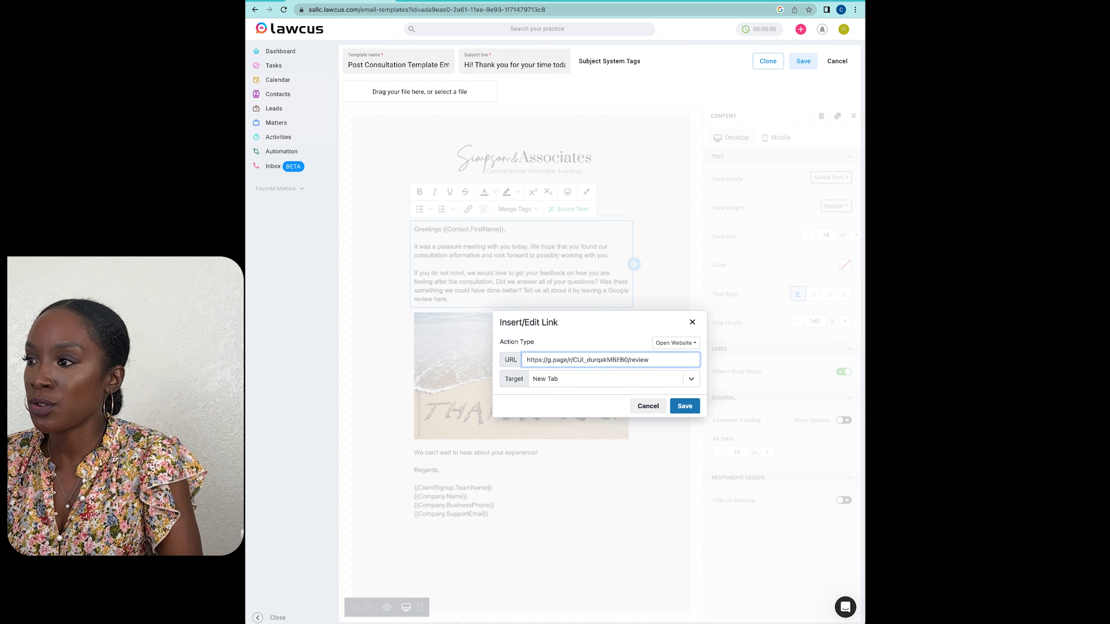
{"action": "left_click", "coordinate": [692, 379]}
{"action": "left_click", "coordinate": [550, 419]}
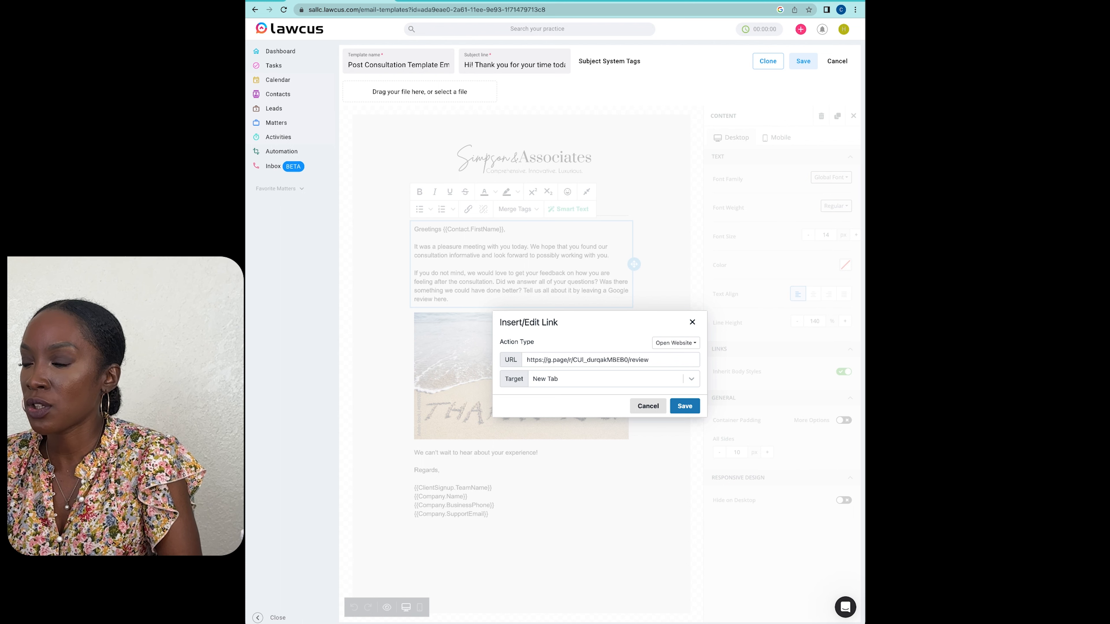
{"action": "left_click", "coordinate": [685, 406]}
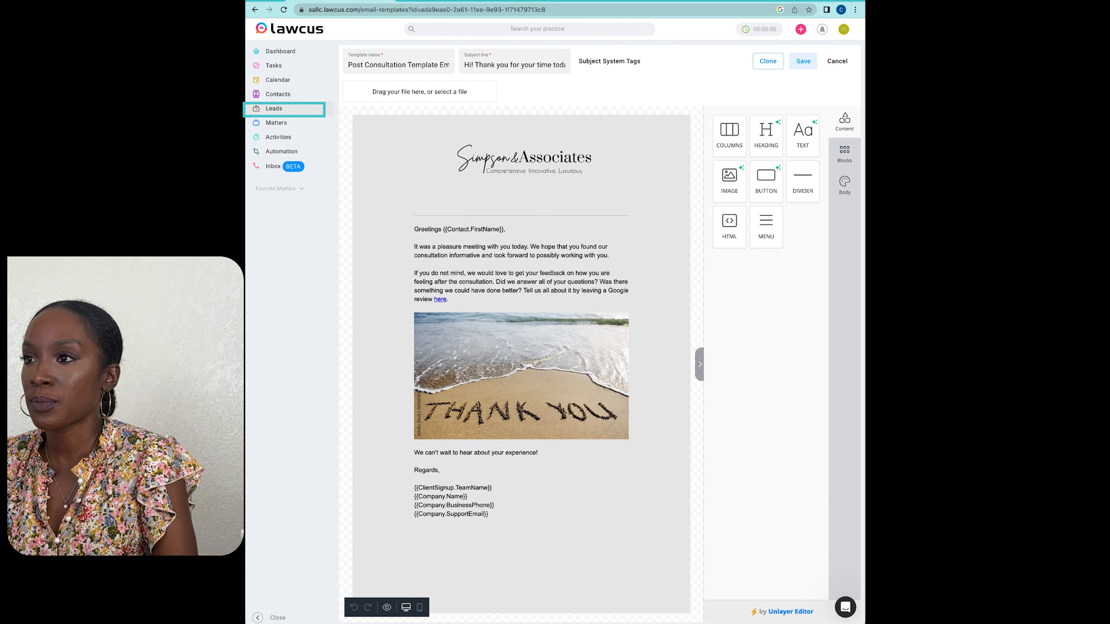
Step: Go to Leads and, in the lead's new email, replace the CMS Questionnaire email template with Post Consultation Template Email
{"action": "left_click", "coordinate": [274, 109]}
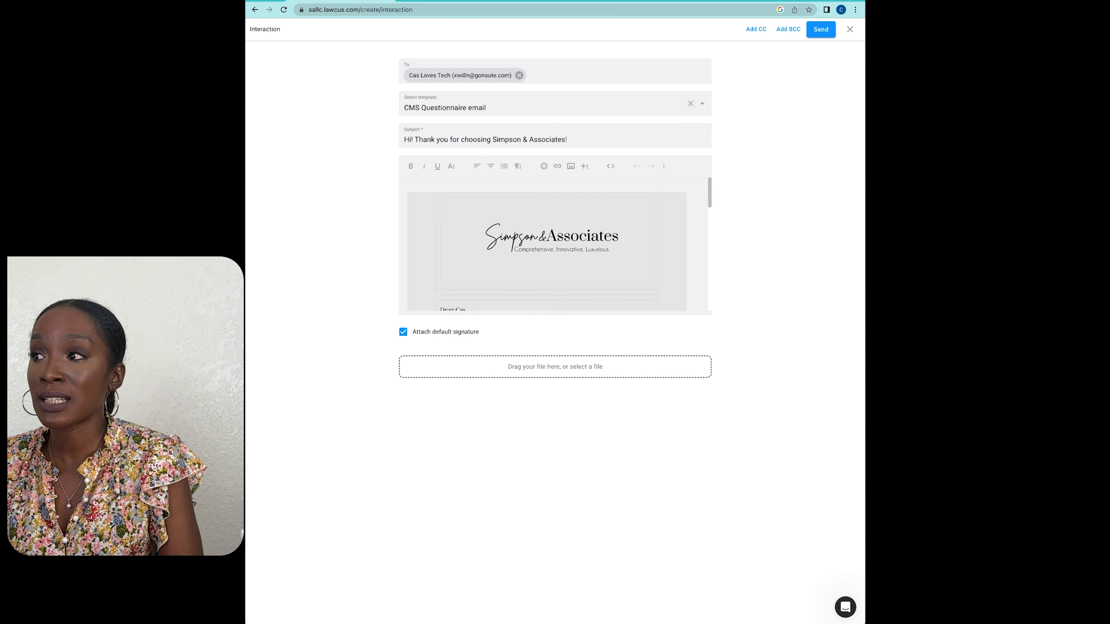
{"action": "left_click", "coordinate": [690, 103]}
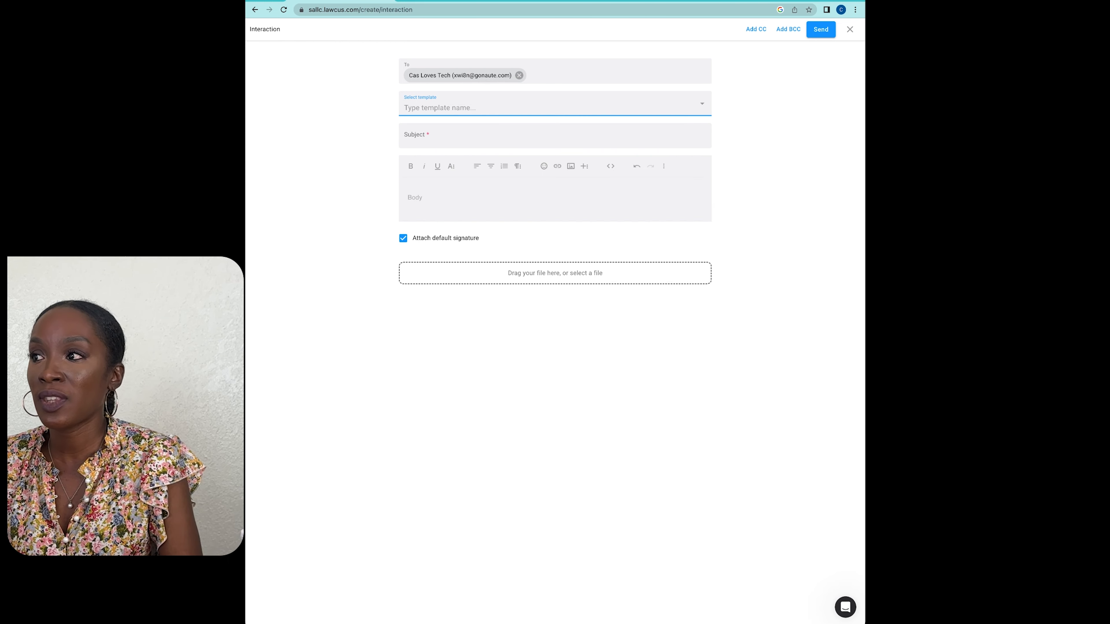
{"action": "left_click", "coordinate": [701, 103]}
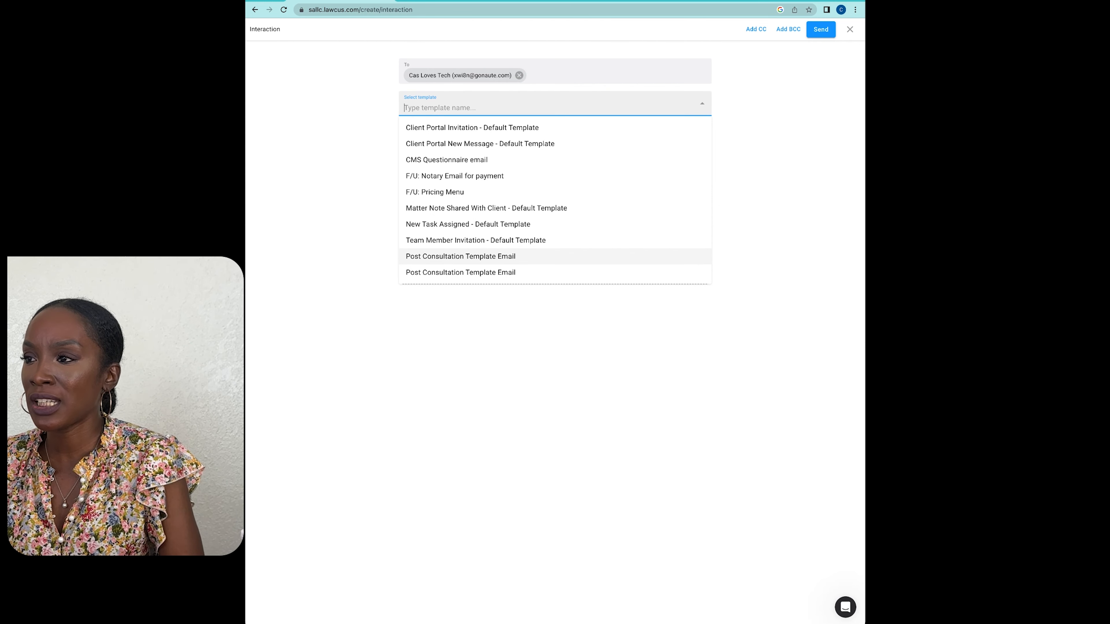
{"action": "left_click", "coordinate": [460, 257]}
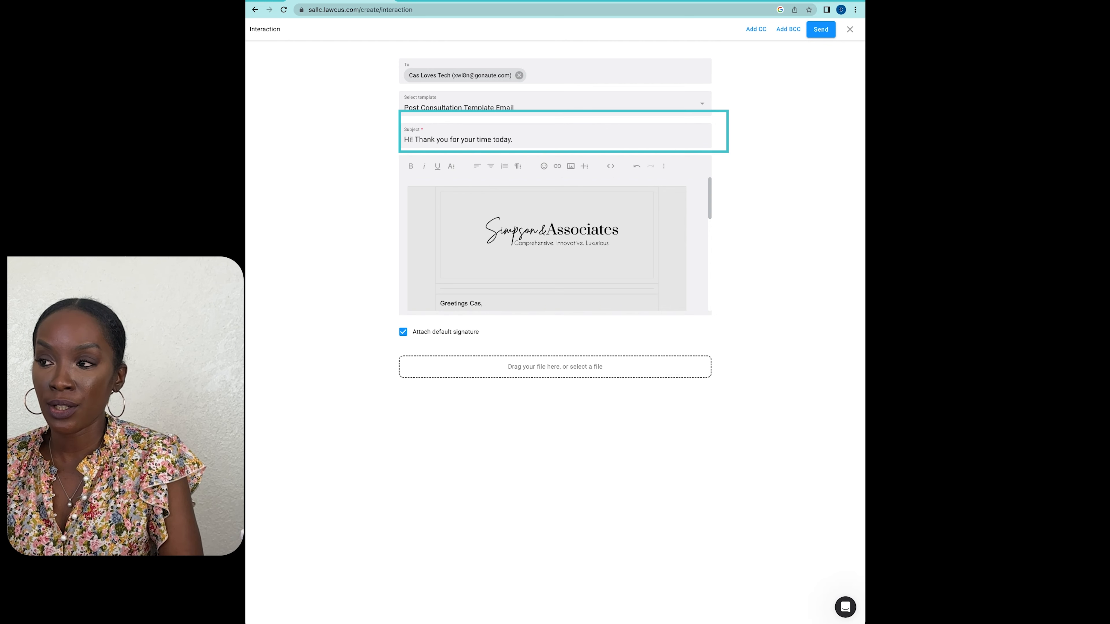
Step: Review the email body produced by the template and turn off attaching the default signature
{"action": "scroll", "coordinate": [546, 244], "scroll_direction": "down", "scroll_amount": 5}
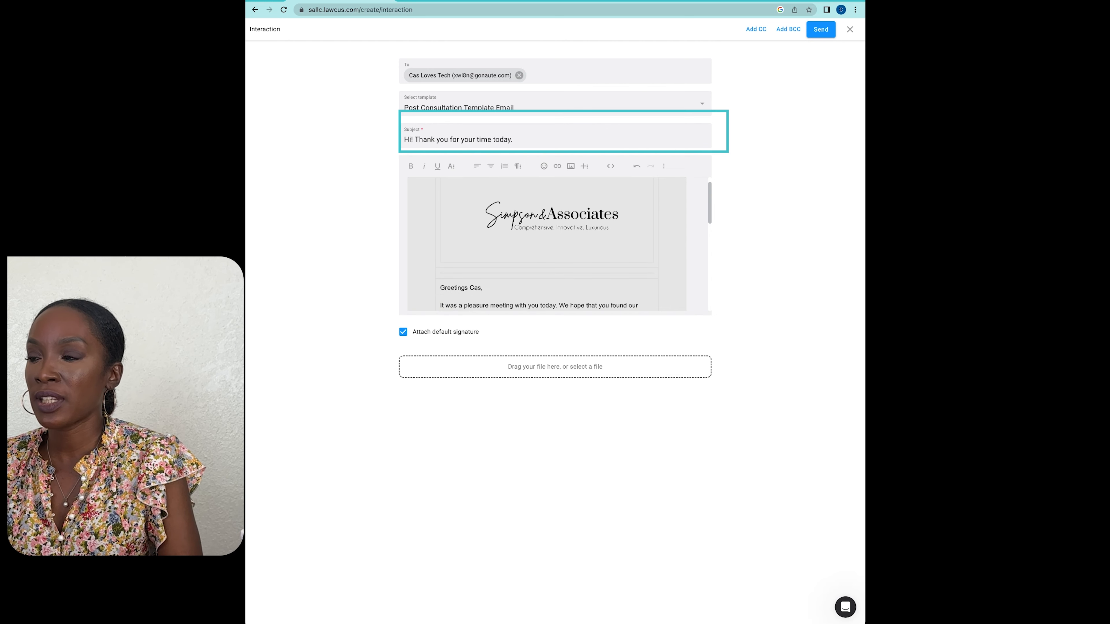
{"action": "scroll", "coordinate": [546, 244], "scroll_direction": "down", "scroll_amount": 5}
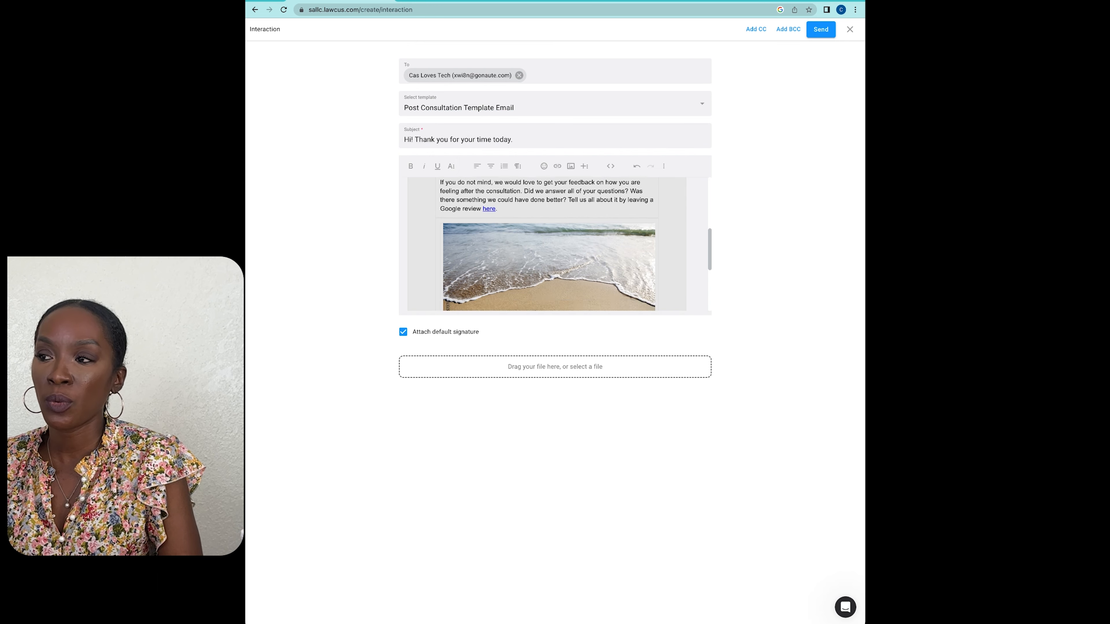
{"action": "scroll", "coordinate": [547, 244], "scroll_direction": "up", "scroll_amount": 10}
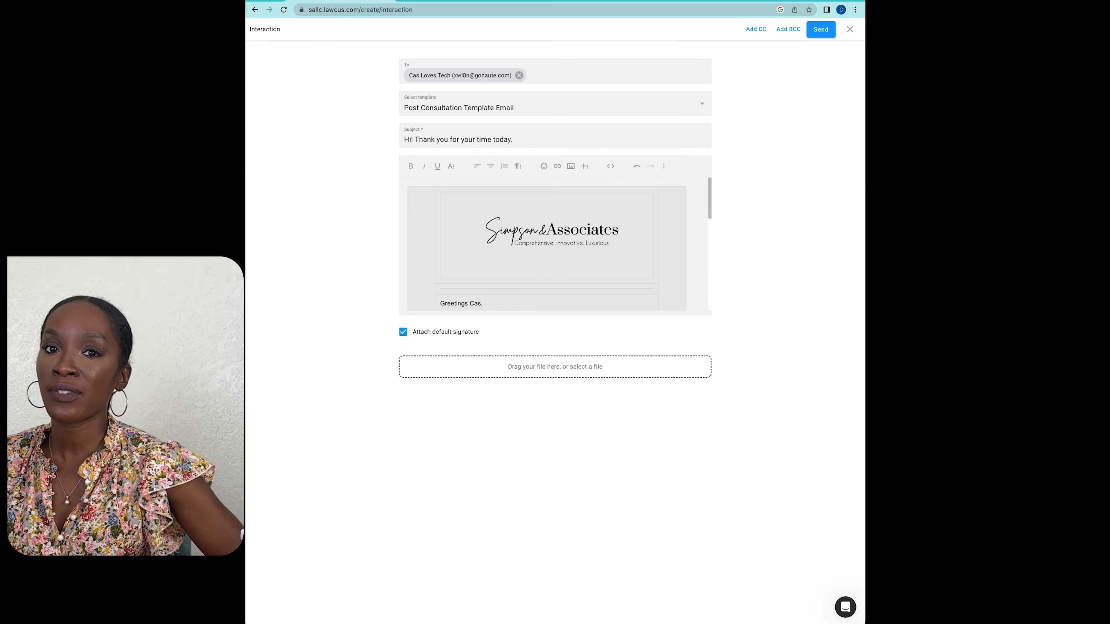
{"action": "left_click", "coordinate": [403, 332]}
Step: Add a first name on the blank line above the firm name in the email's sign-off, and delete it again
{"action": "scroll", "coordinate": [547, 245], "scroll_direction": "down", "scroll_amount": 6}
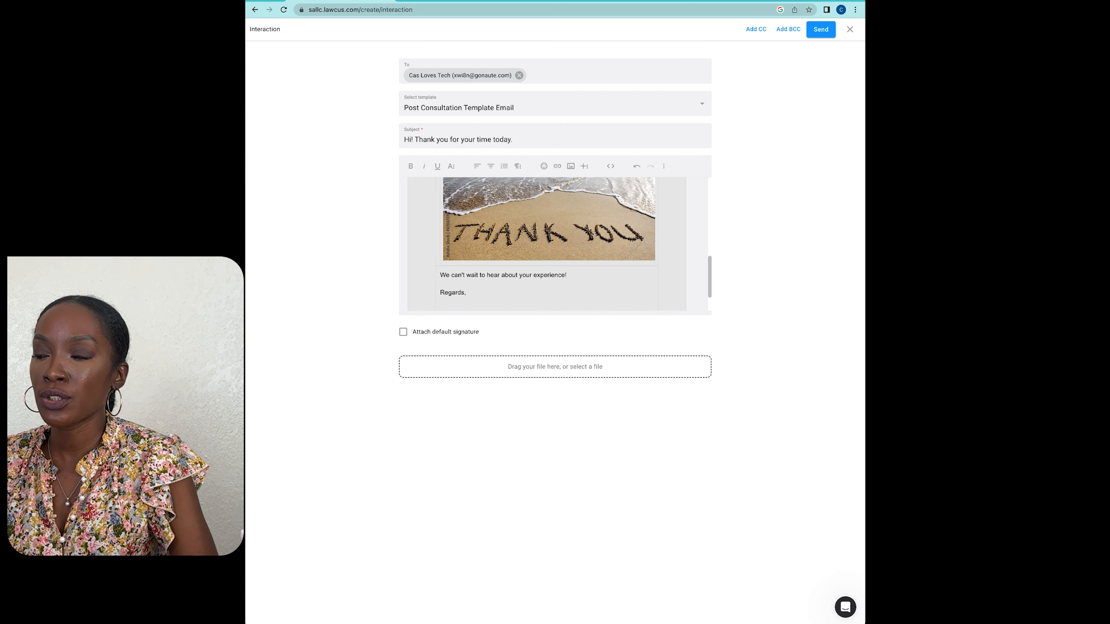
{"action": "scroll", "coordinate": [547, 242], "scroll_direction": "down", "scroll_amount": 2}
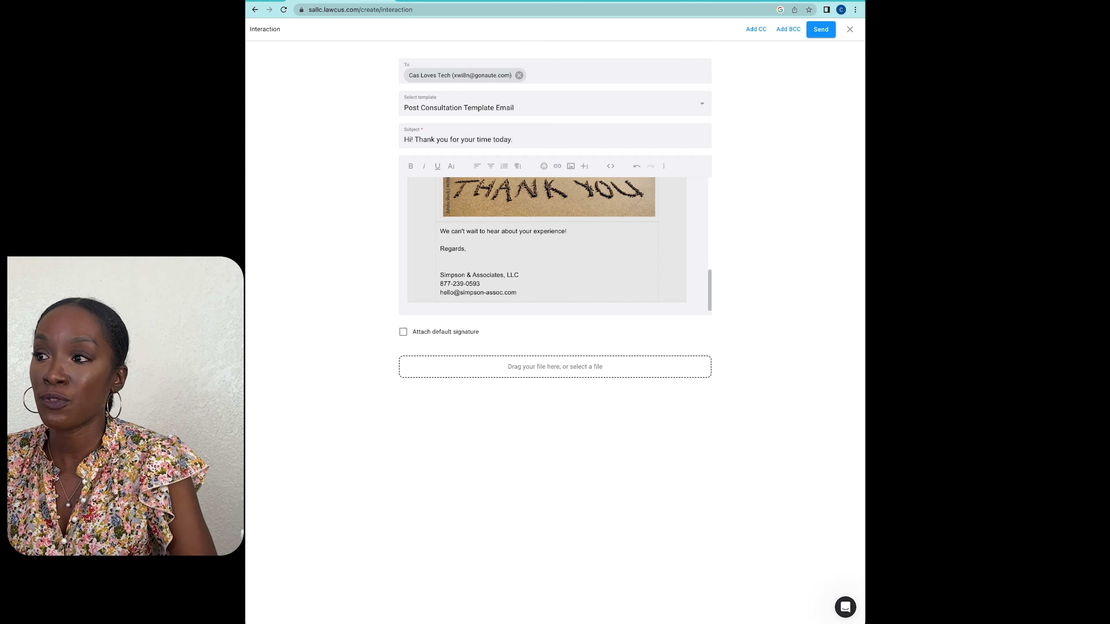
{"action": "left_click", "coordinate": [457, 264]}
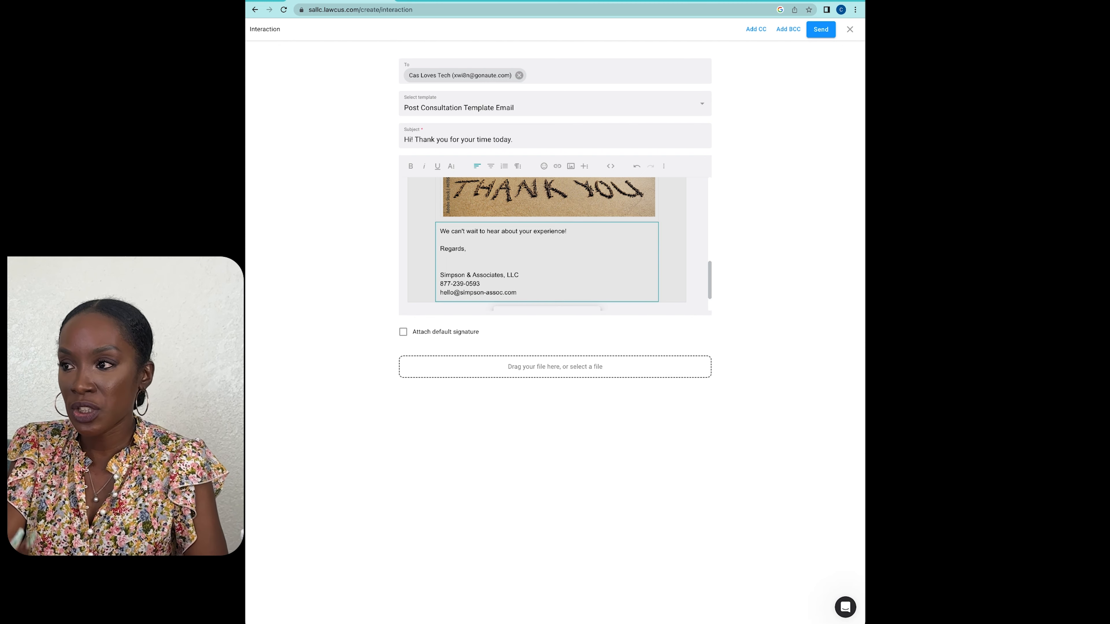
{"action": "type", "text": "Cas"}
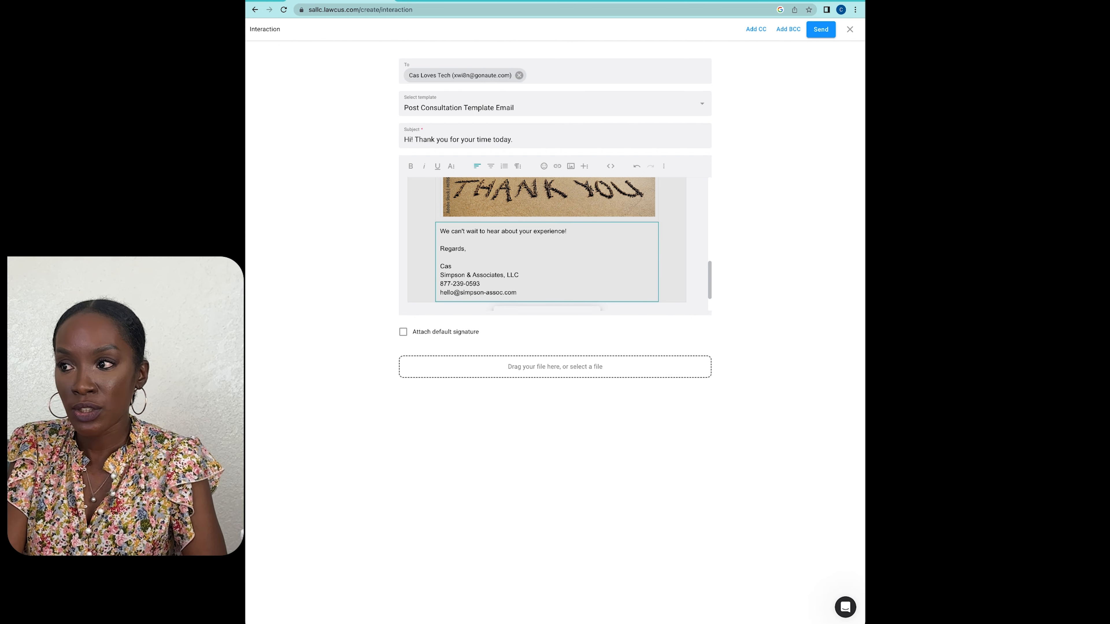
{"action": "key", "text": "BackSpace"}
{"action": "key", "text": "BackSpace"}
{"action": "key", "text": "BackSpace"}
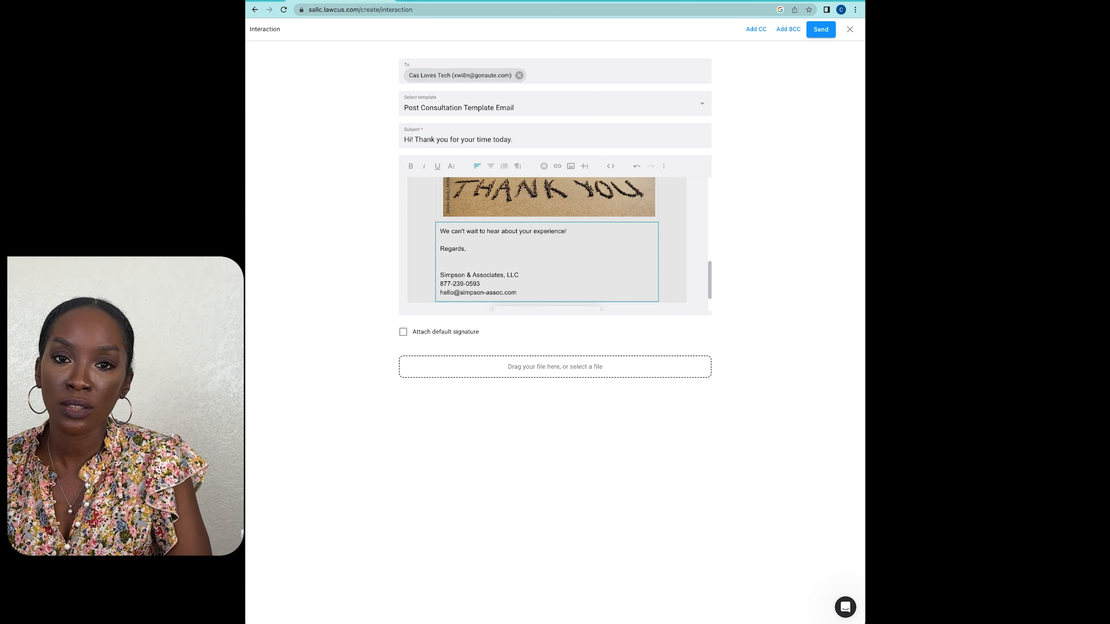
{"action": "key", "text": "Escape"}
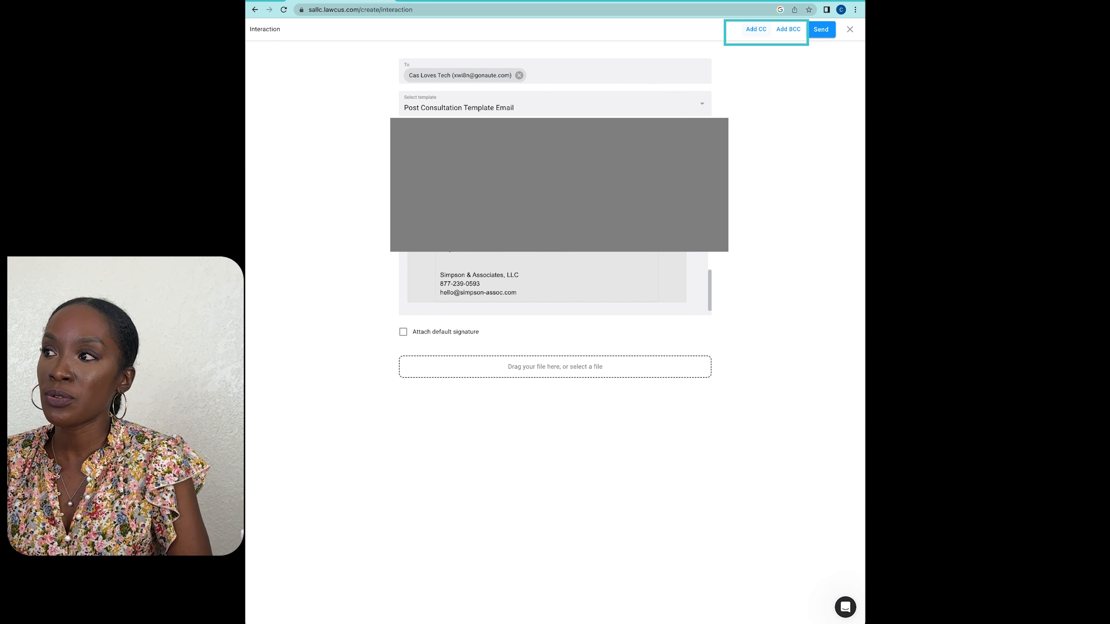
Step: Add a CC field to the email and choose a suggested contact as the CC recipient
{"action": "left_click", "coordinate": [756, 29]}
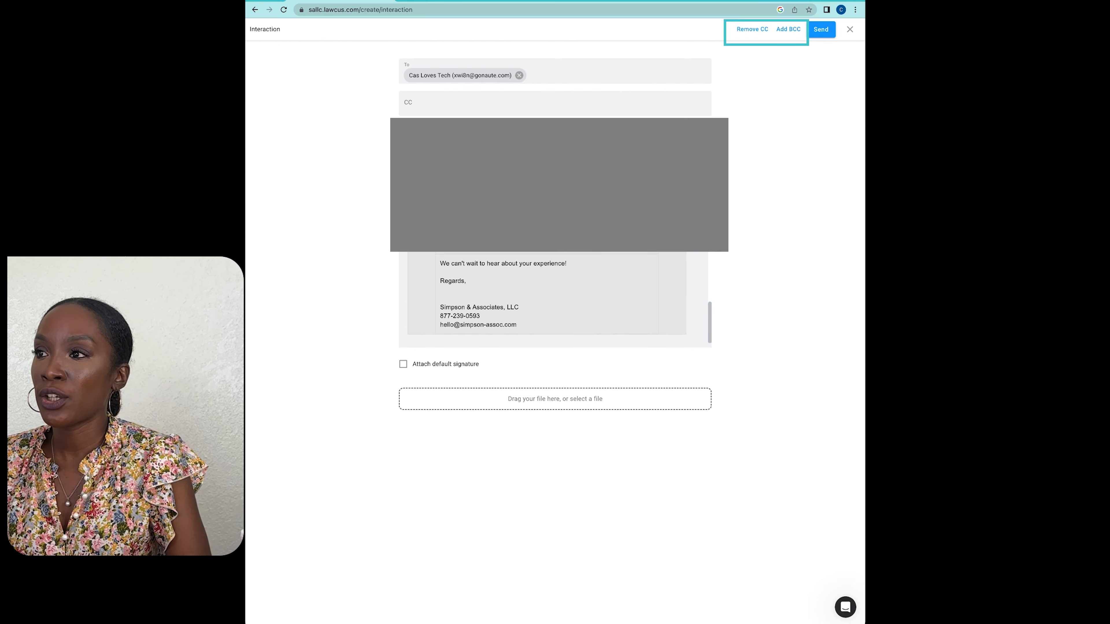
{"action": "left_click", "coordinate": [408, 107]}
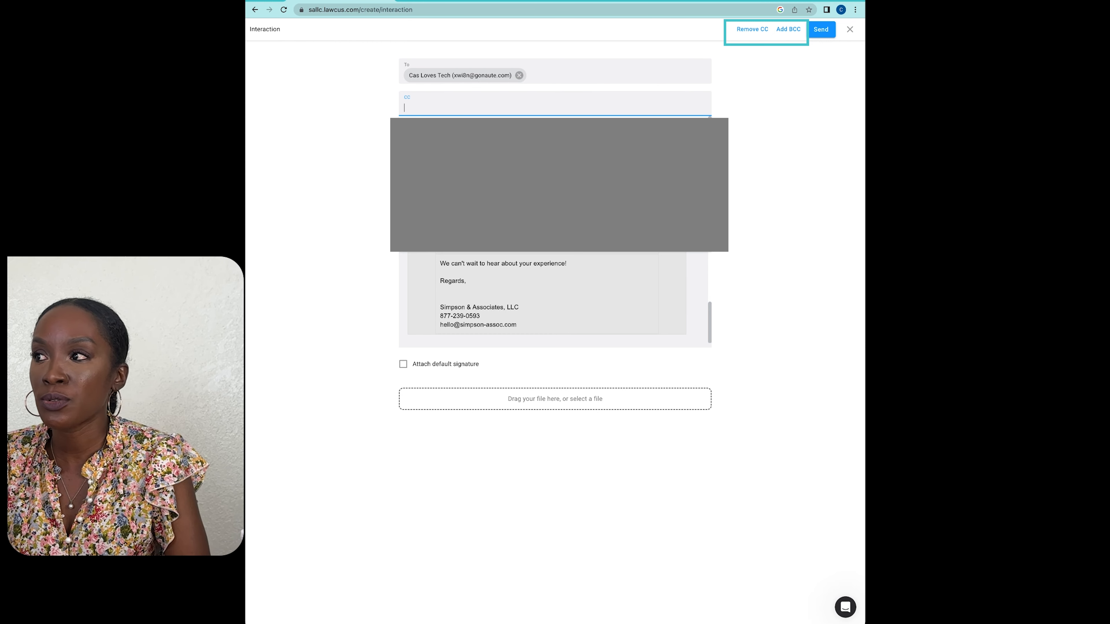
{"action": "left_click", "coordinate": [555, 131]}
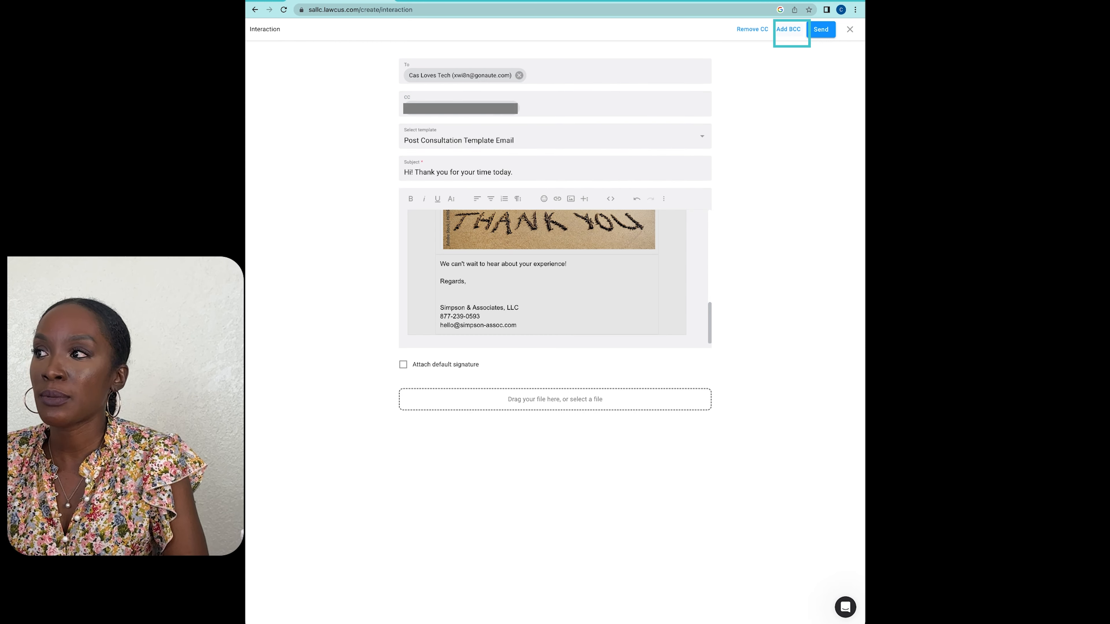
Step: Add a BCC field, clear the CC recipient and choose a suggested contact as the BCC recipient
{"action": "left_click", "coordinate": [789, 29]}
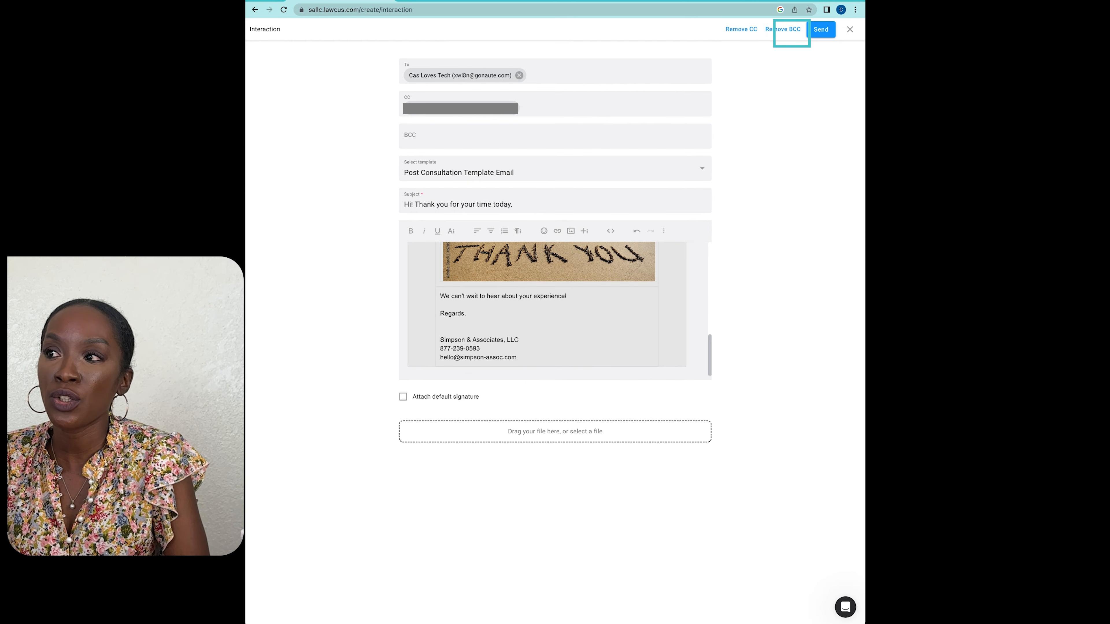
{"action": "left_click", "coordinate": [702, 104]}
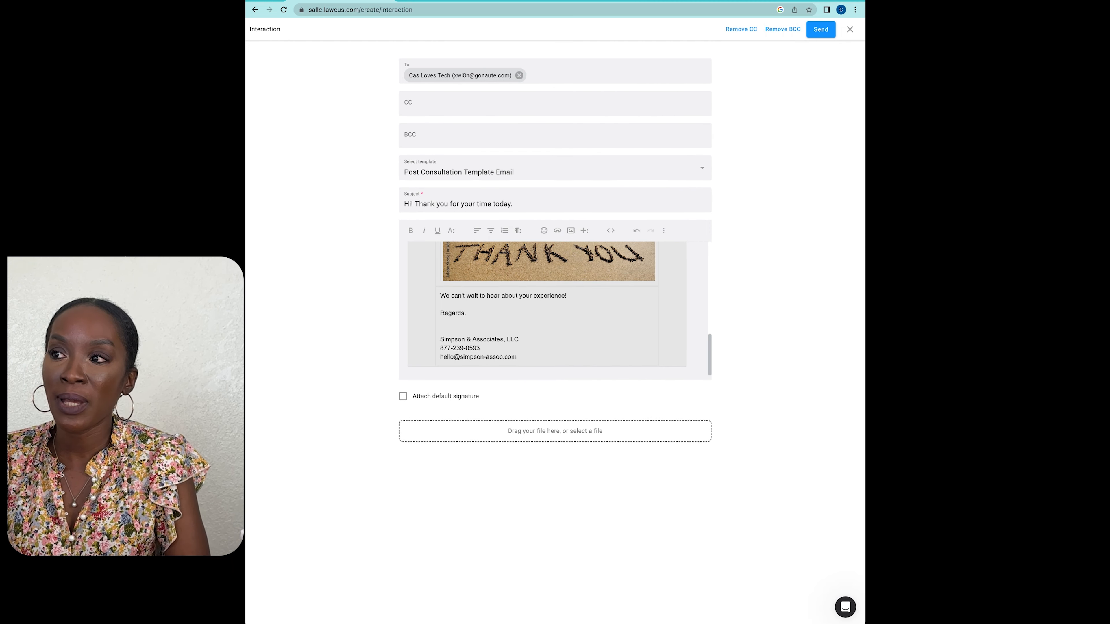
{"action": "left_click", "coordinate": [555, 135]}
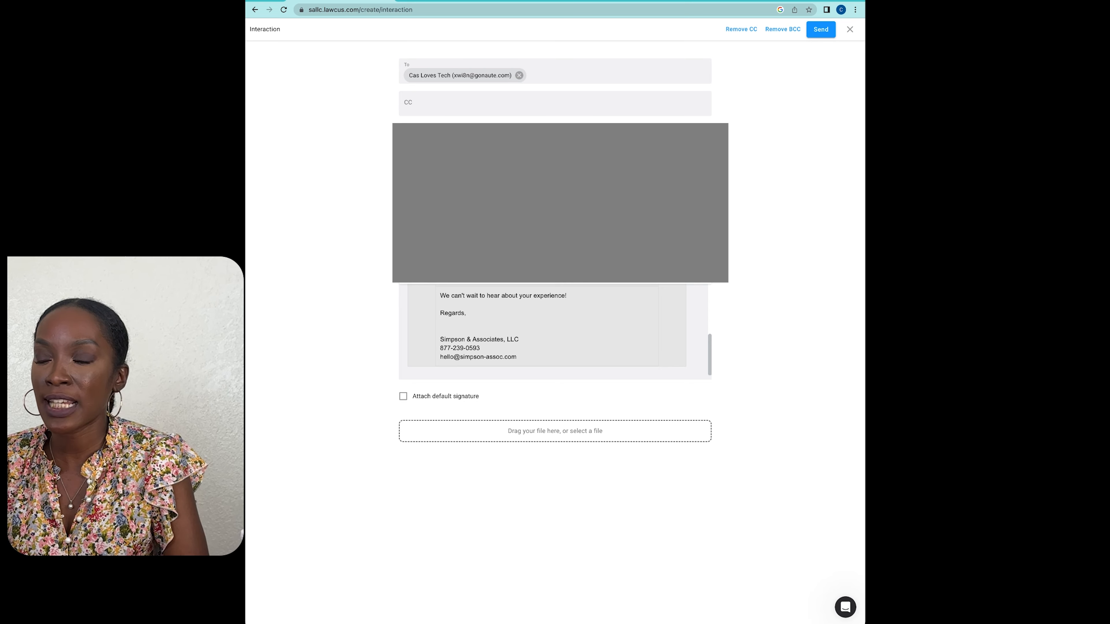
{"action": "left_click", "coordinate": [555, 163]}
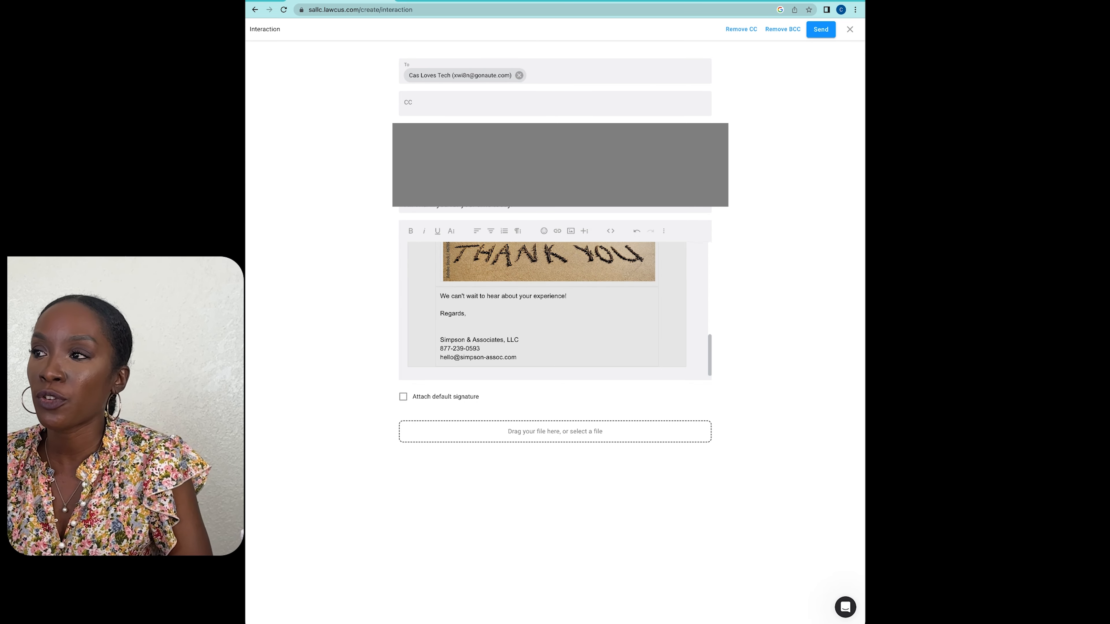
Step: Choose a suggested contact for CC, and try entering the copied e-mail address there instead
{"action": "left_click", "coordinate": [555, 104]}
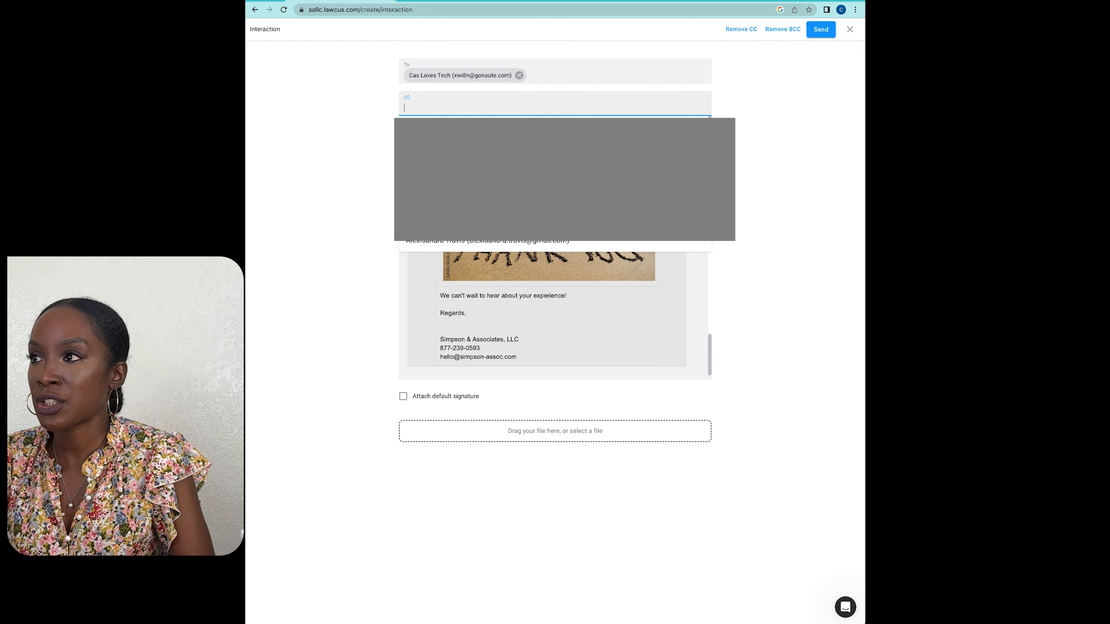
{"action": "left_click", "coordinate": [489, 148]}
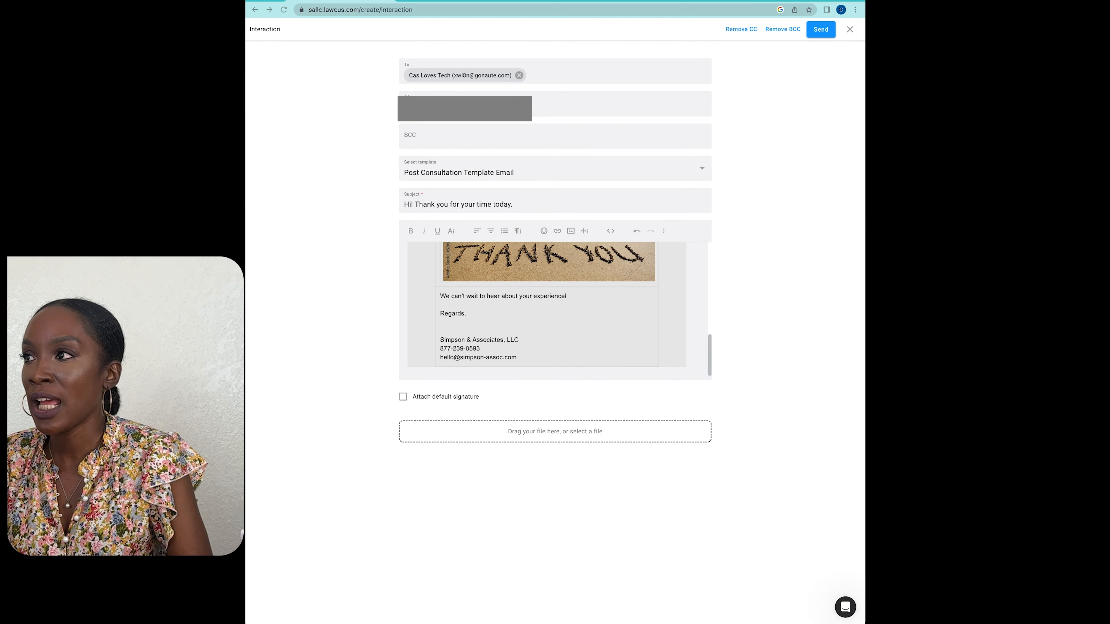
{"action": "left_click", "coordinate": [617, 104]}
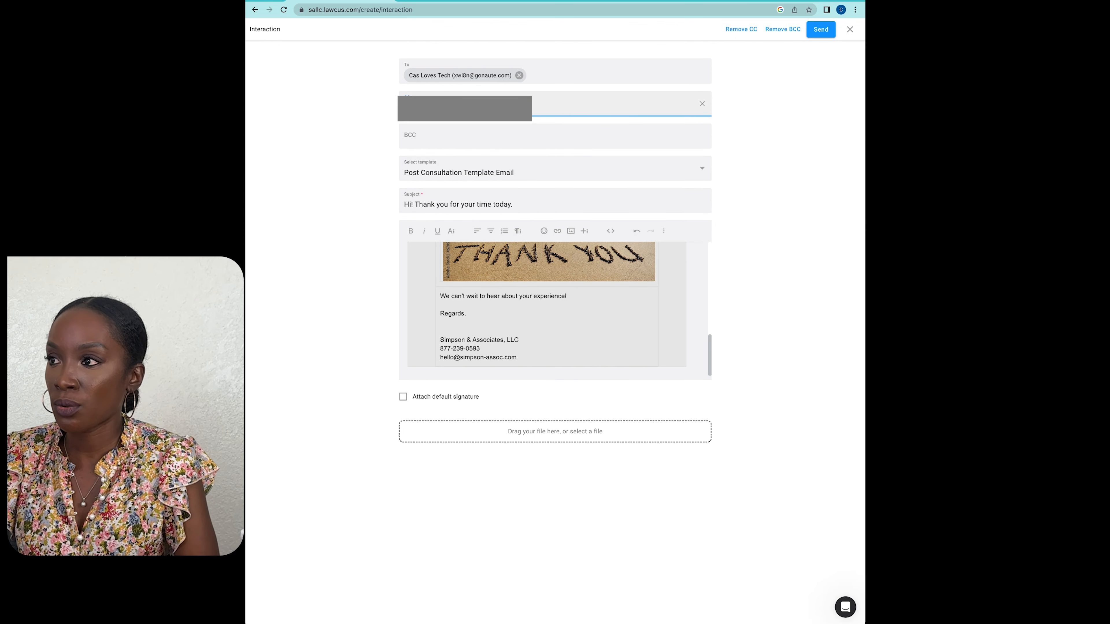
{"action": "key", "text": "BackSpace"}
{"action": "key", "text": "super+v"}
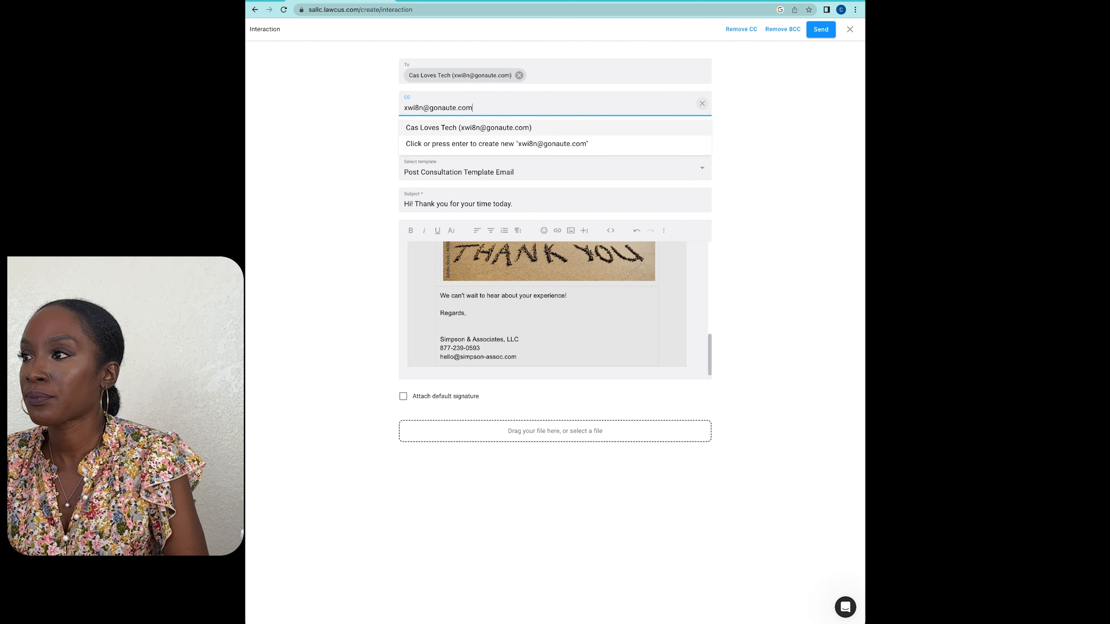
{"action": "left_click", "coordinate": [702, 103]}
{"action": "key", "text": "Return"}
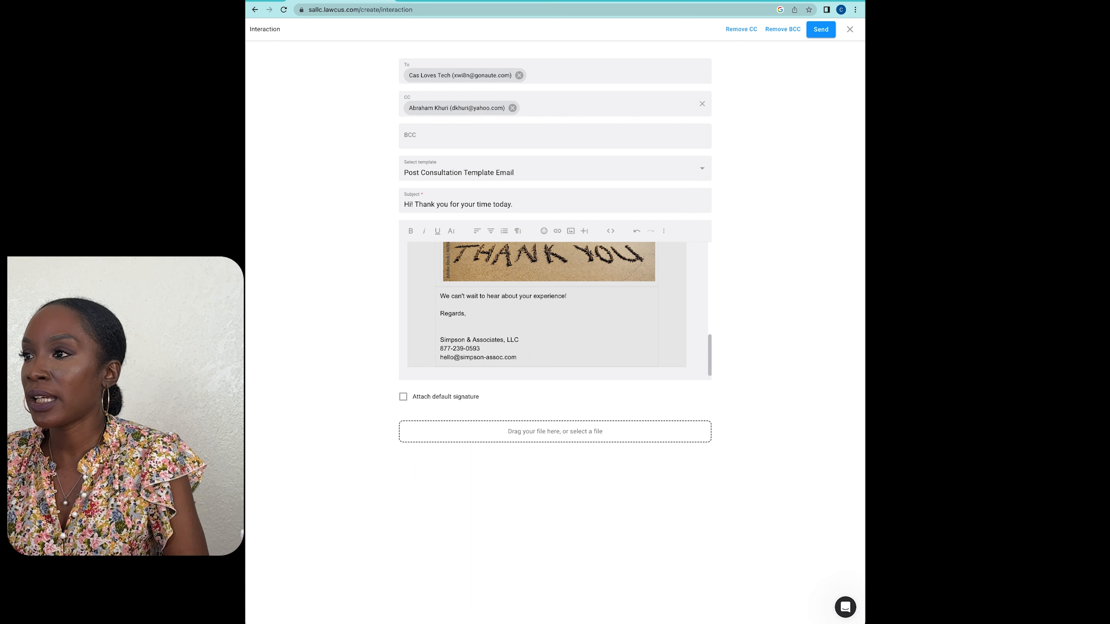
Step: Clear the CC recipient and remove both the CC and BCC fields from the email
{"action": "left_click", "coordinate": [512, 107]}
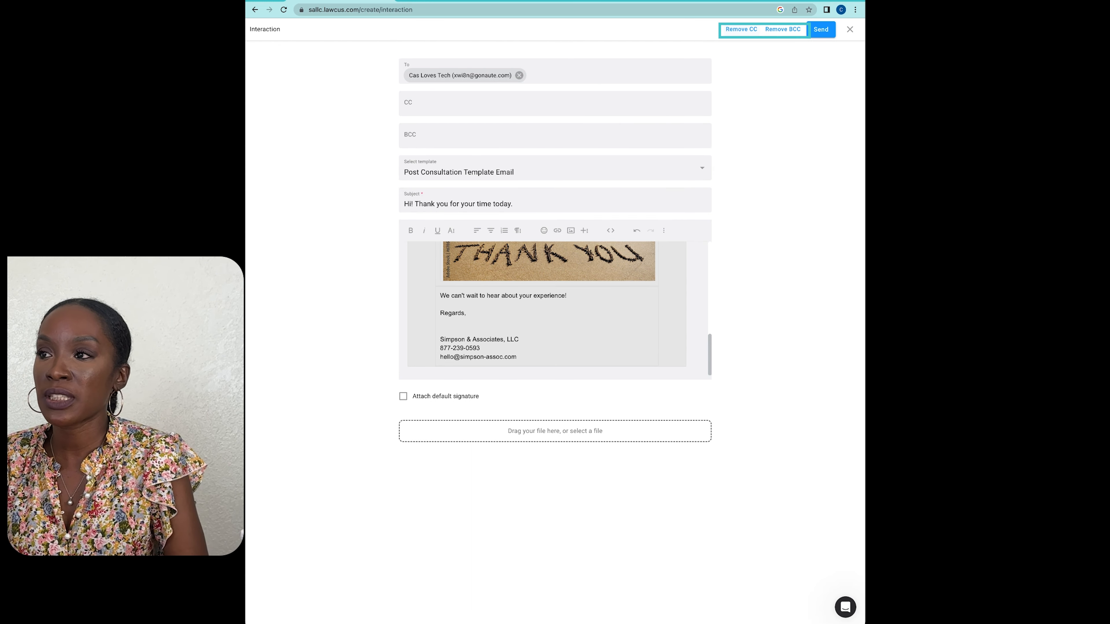
{"action": "left_click", "coordinate": [742, 29]}
{"action": "left_click", "coordinate": [783, 29]}
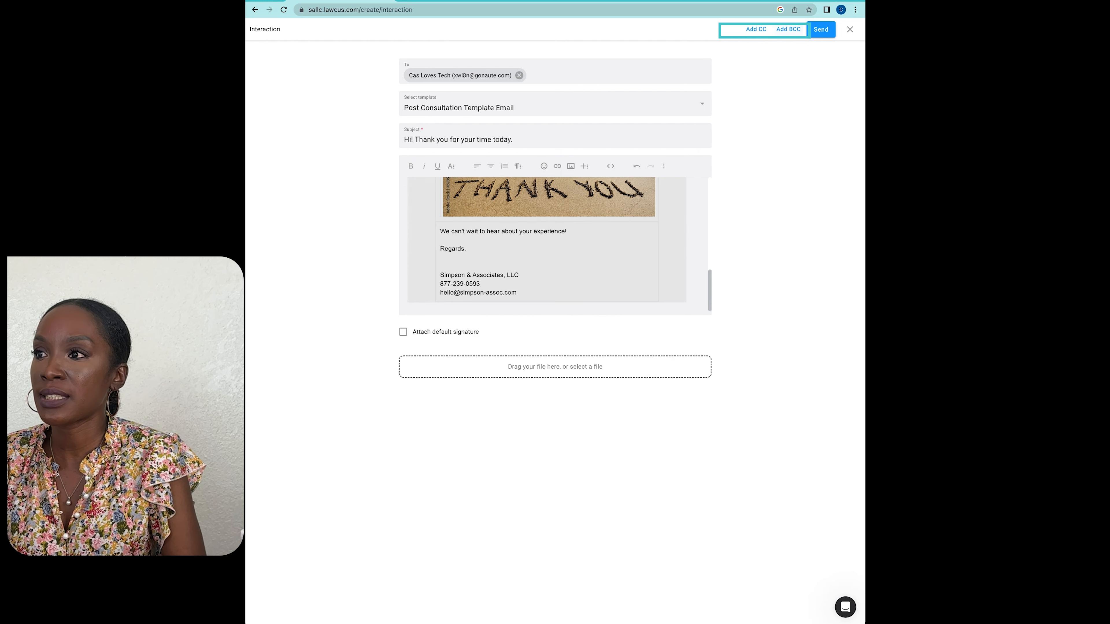
Step: Send the email to the lead and review the received message through to its sign-off in the Temp Mail inbox
{"action": "left_click", "coordinate": [821, 29]}
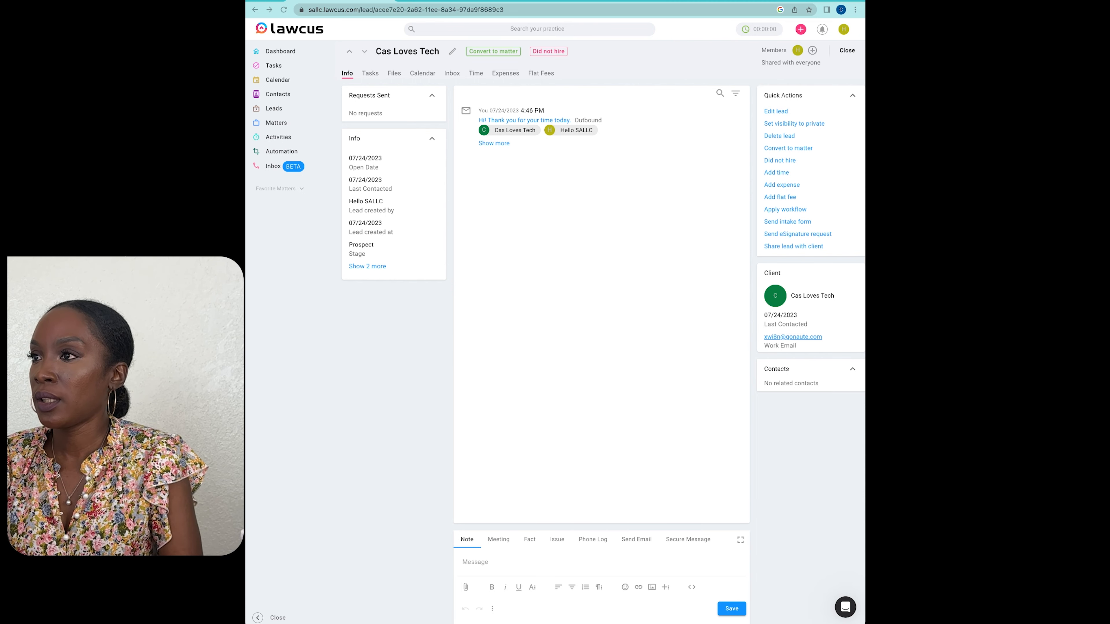
{"action": "key", "text": "ctrl+Tab"}
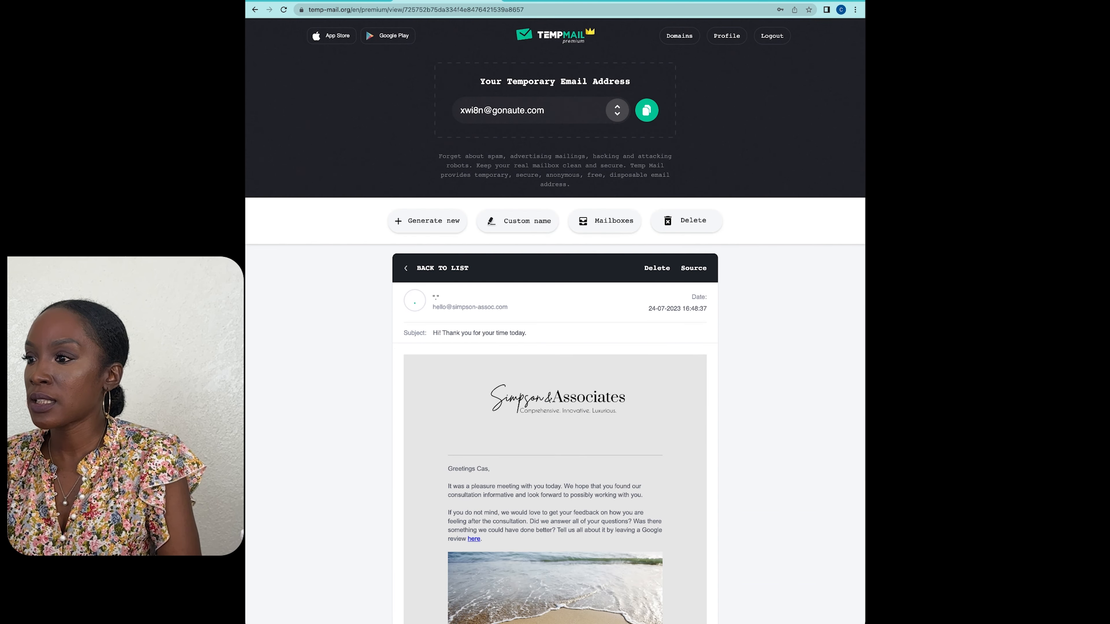
{"action": "scroll", "coordinate": [555, 320], "scroll_direction": "down", "scroll_amount": 3}
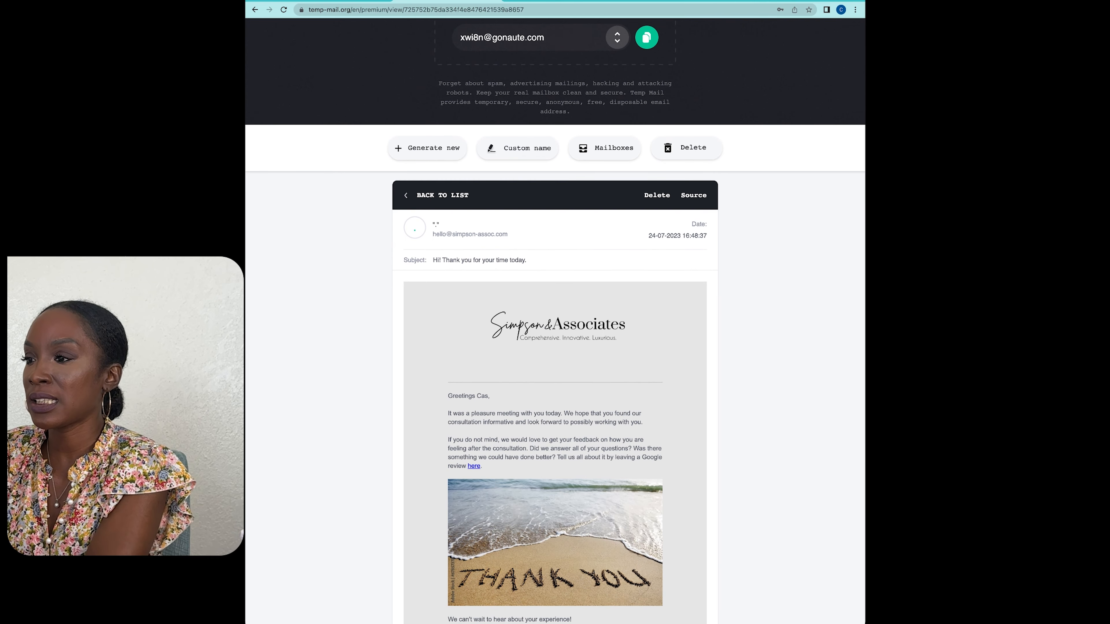
{"action": "scroll", "coordinate": [555, 321], "scroll_direction": "down", "scroll_amount": 2}
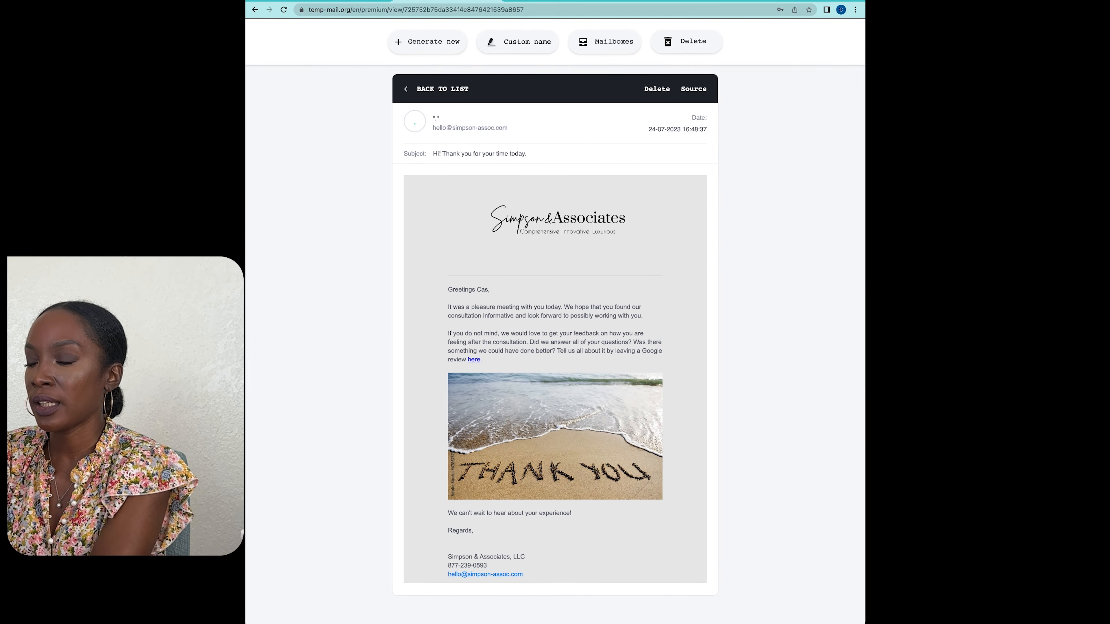